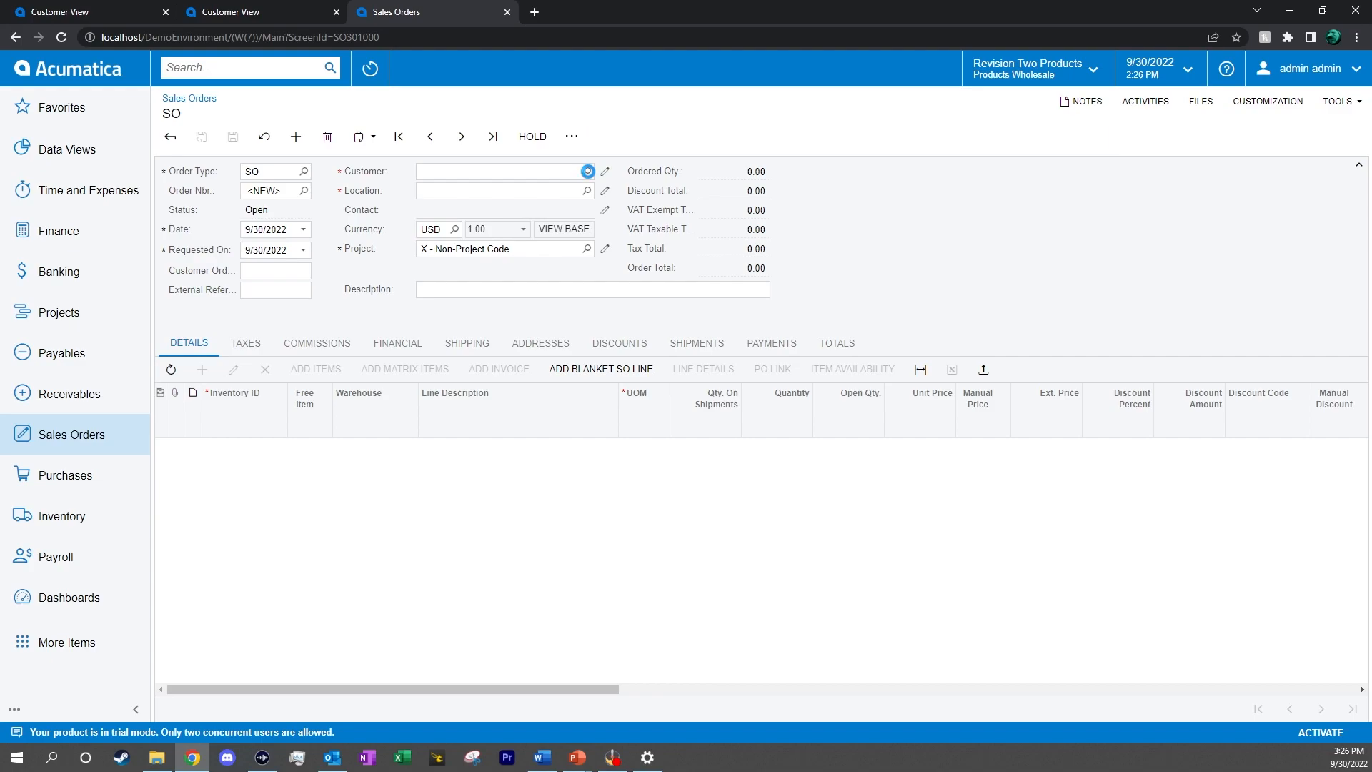
- Set the new sales order's customer to AACUSTOMER (Alta Ace)
left_click(587, 171)
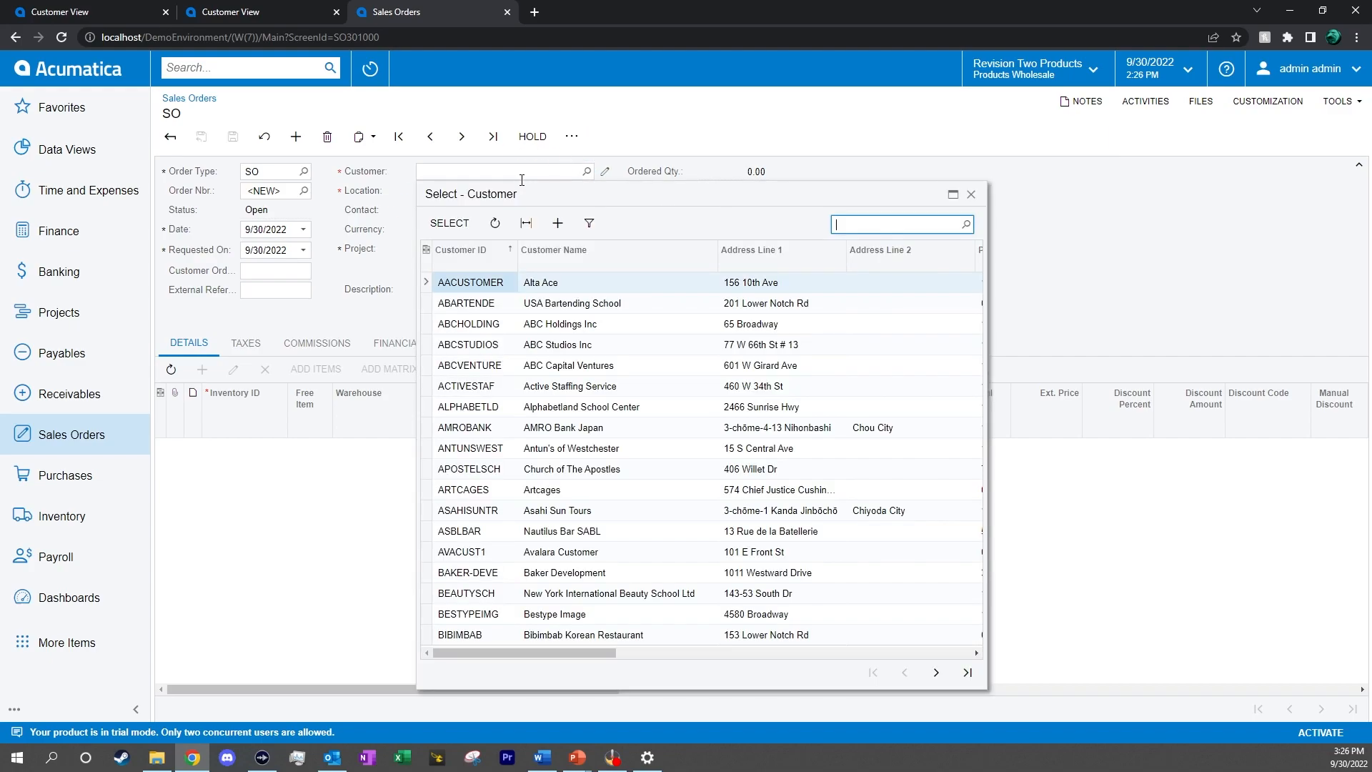
double_click(570, 282)
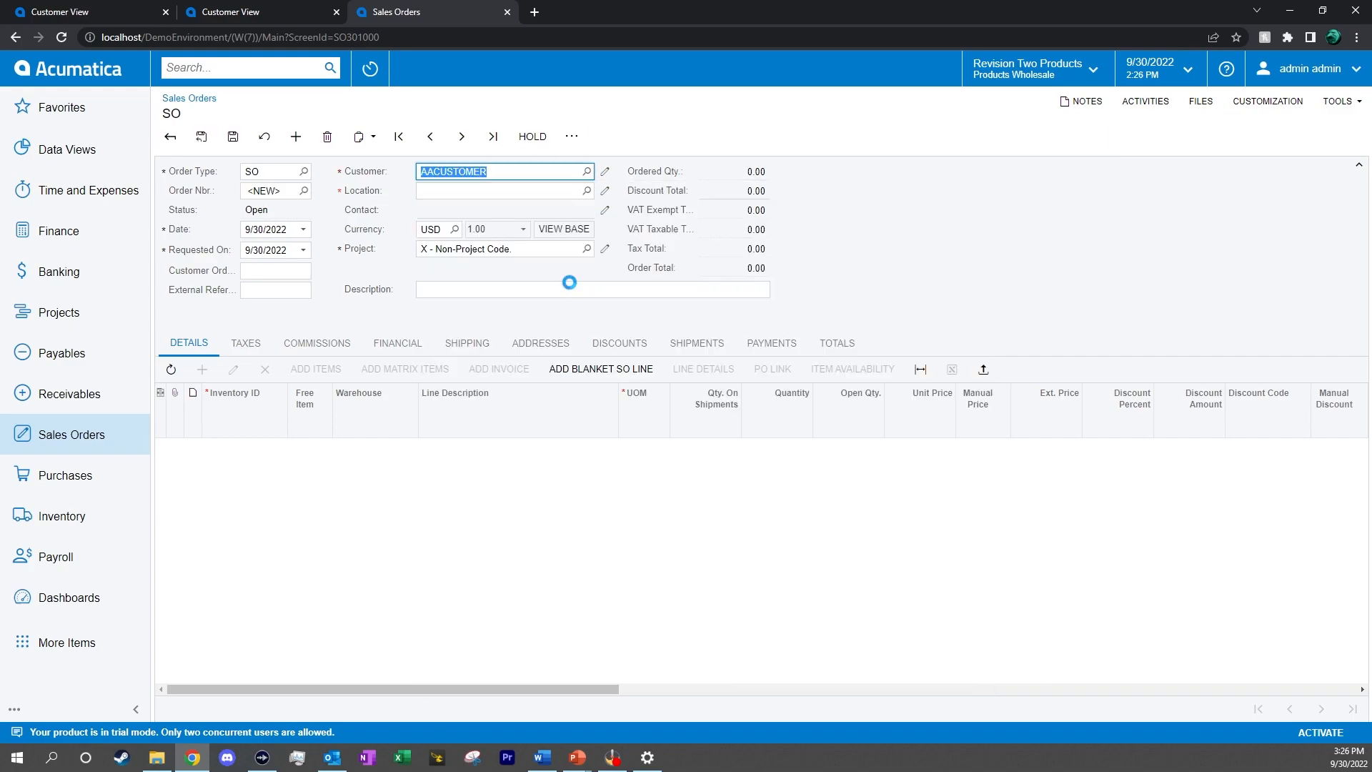
left_click(869, 244)
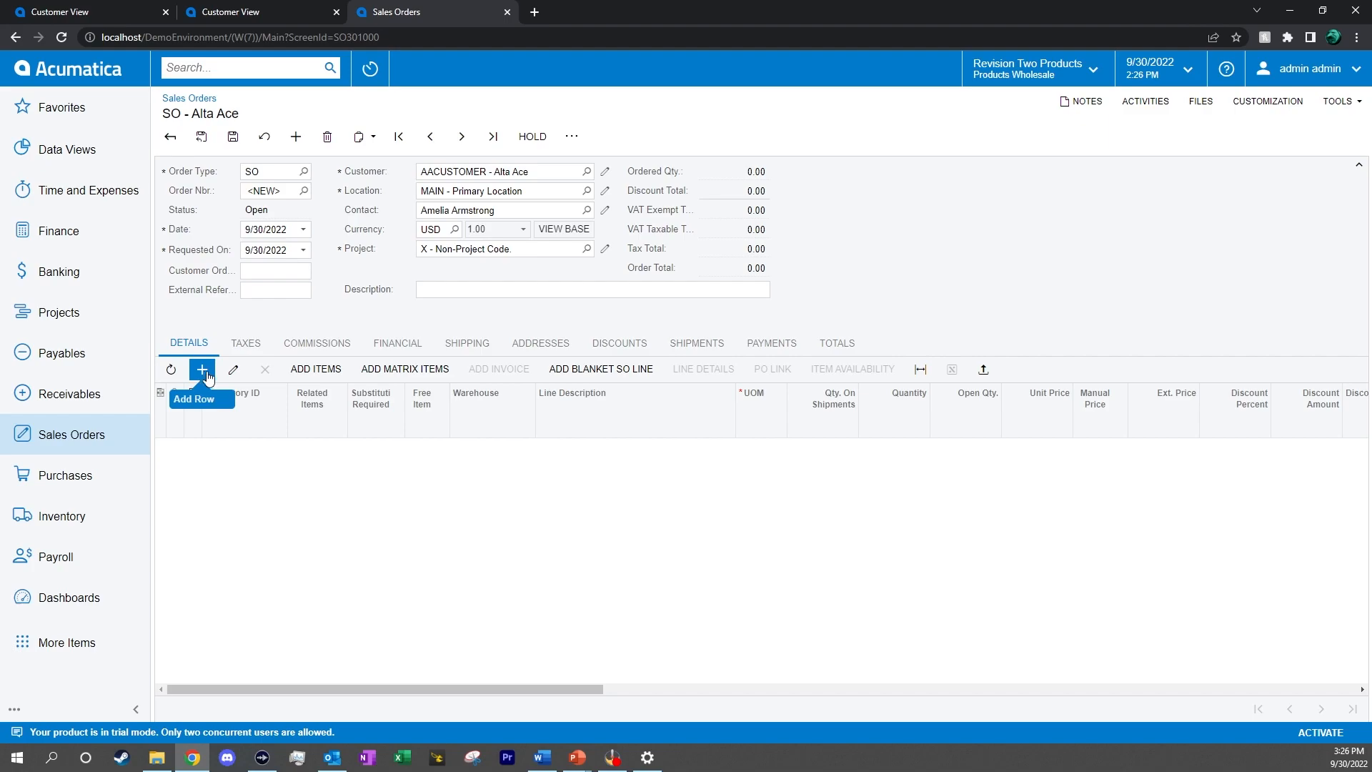
- Add one Acer Laptop Computer from the WHOLESALE warehouse to the order through the inventory lookup
left_click(324, 369)
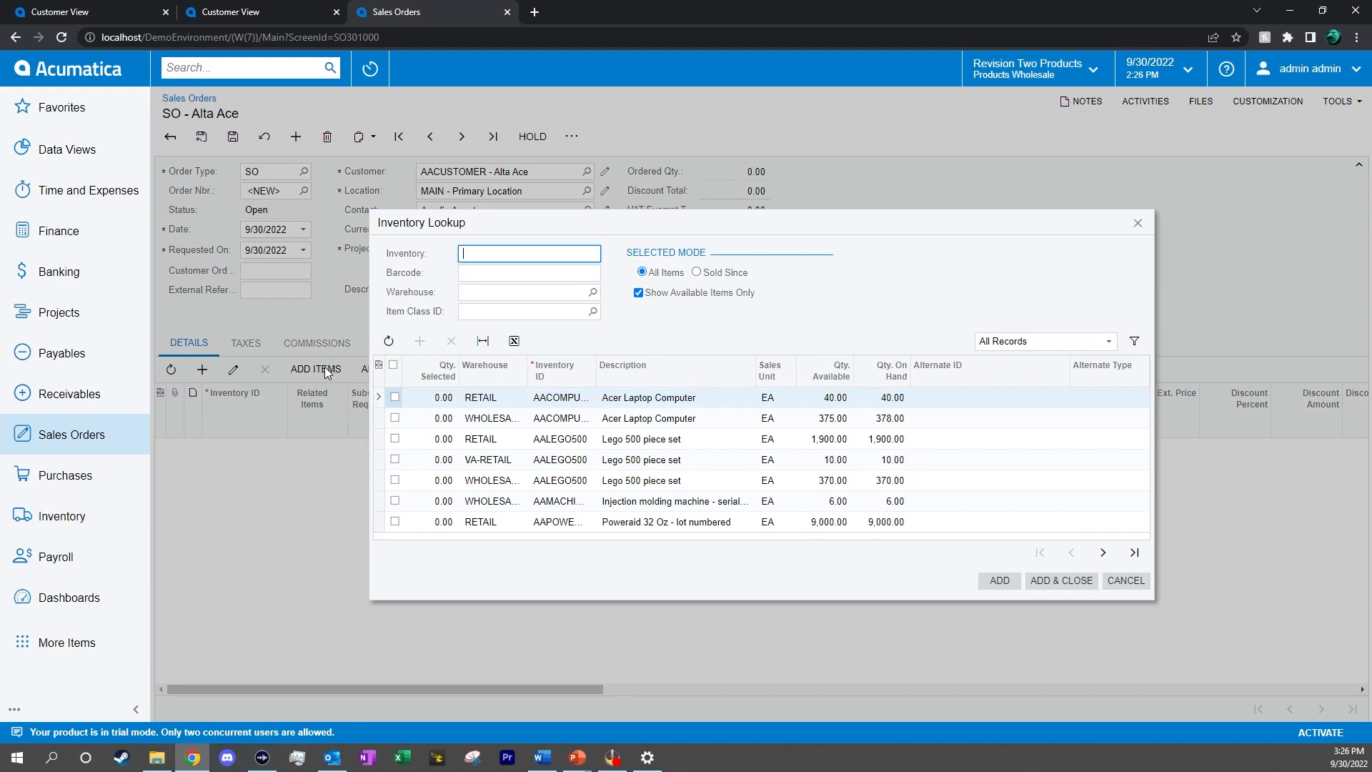
left_click(394, 417)
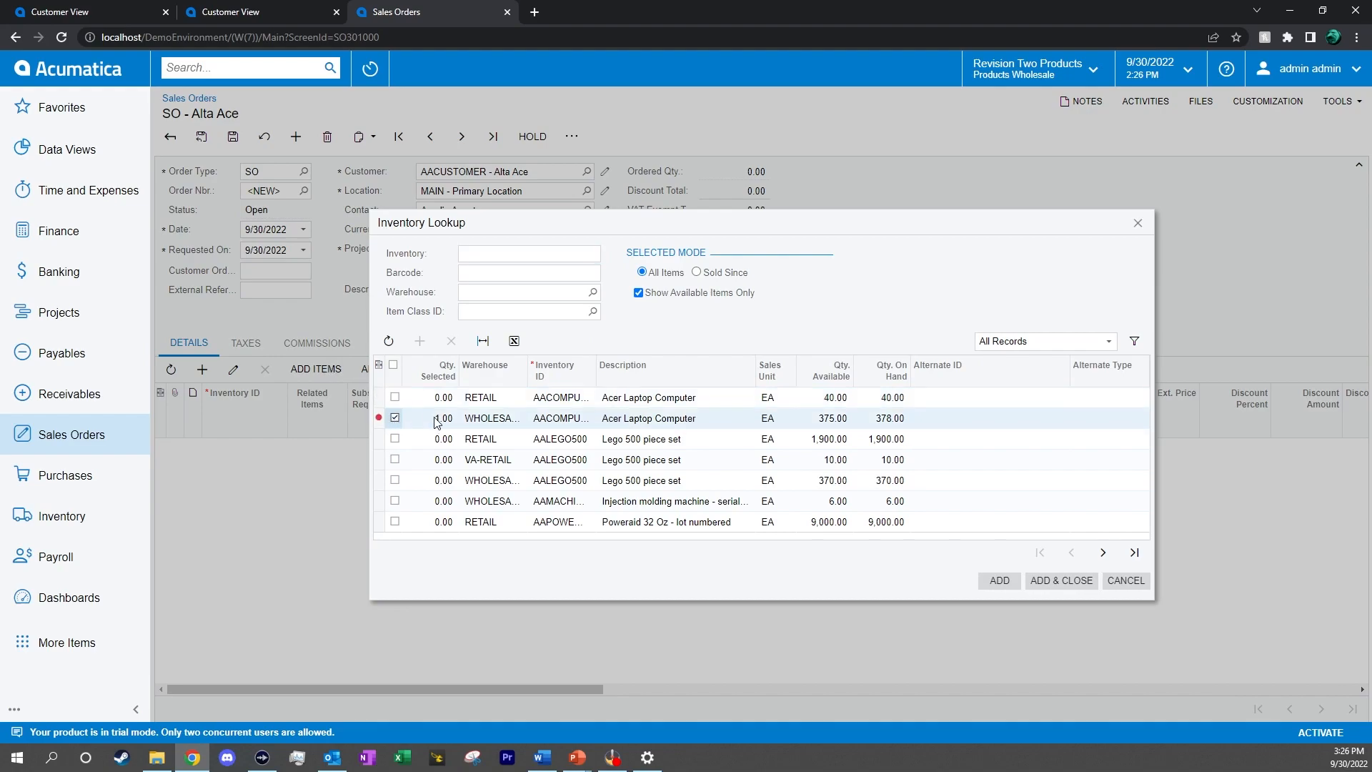
left_click(1056, 581)
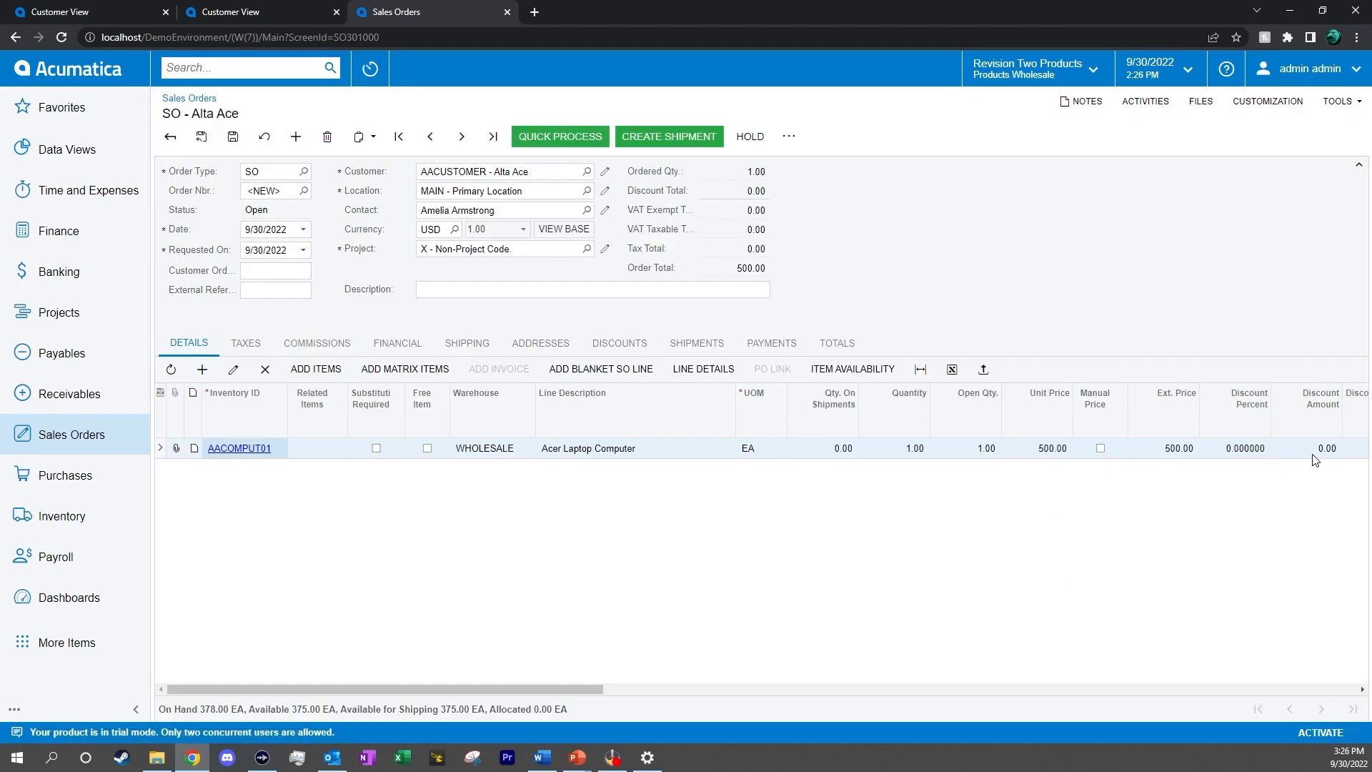
left_click_drag(513, 688, 440, 683)
- Set the Acer laptop line's quantity to 3 and check its unit price
left_click(912, 452)
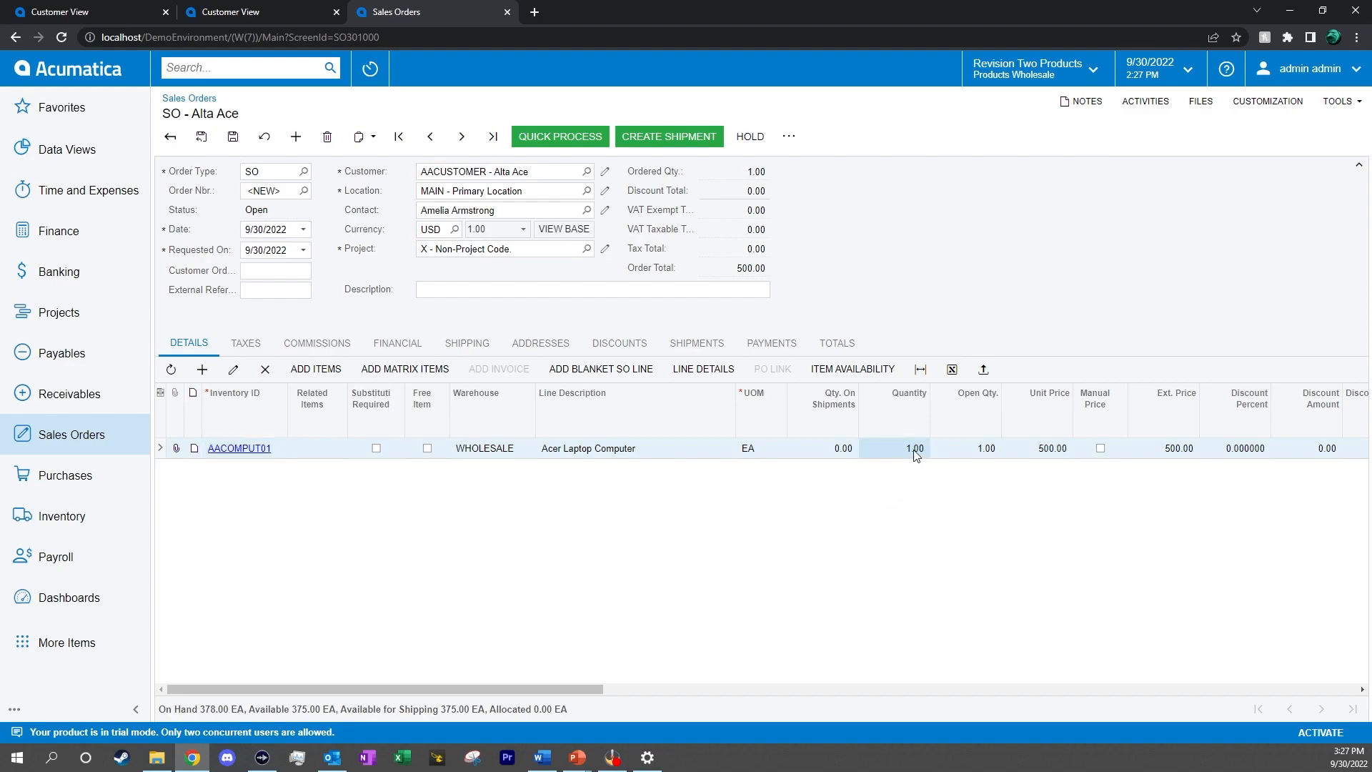
left_click(916, 450)
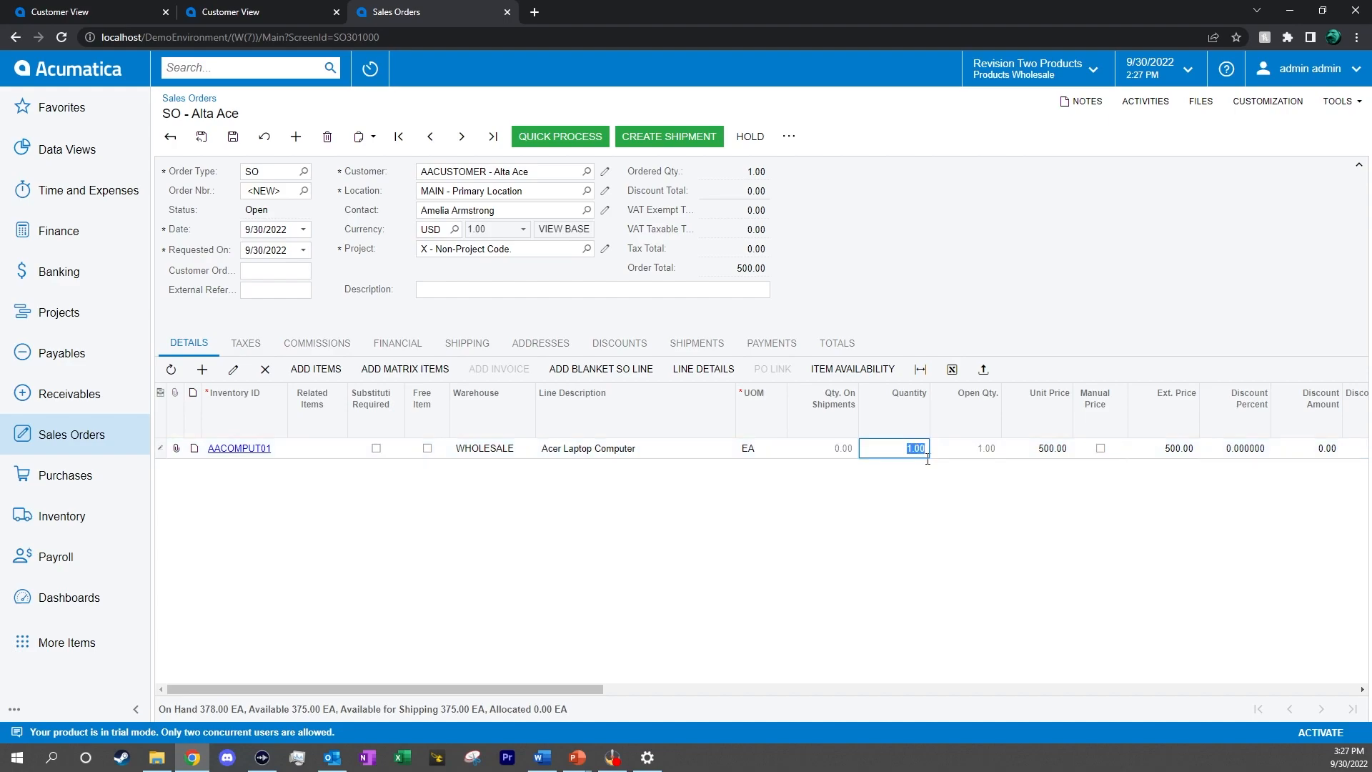
type("3")
key("Tab")
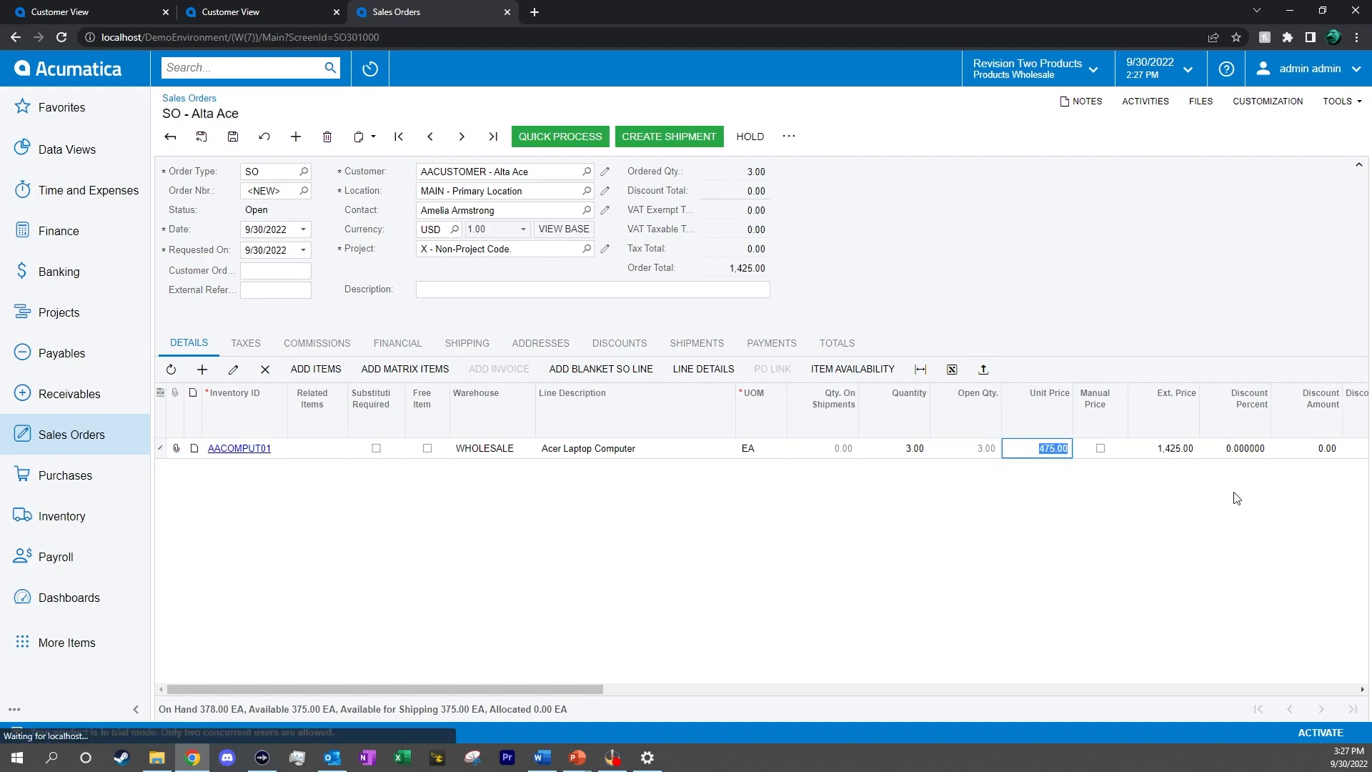
left_click(1046, 450)
left_click(1045, 449)
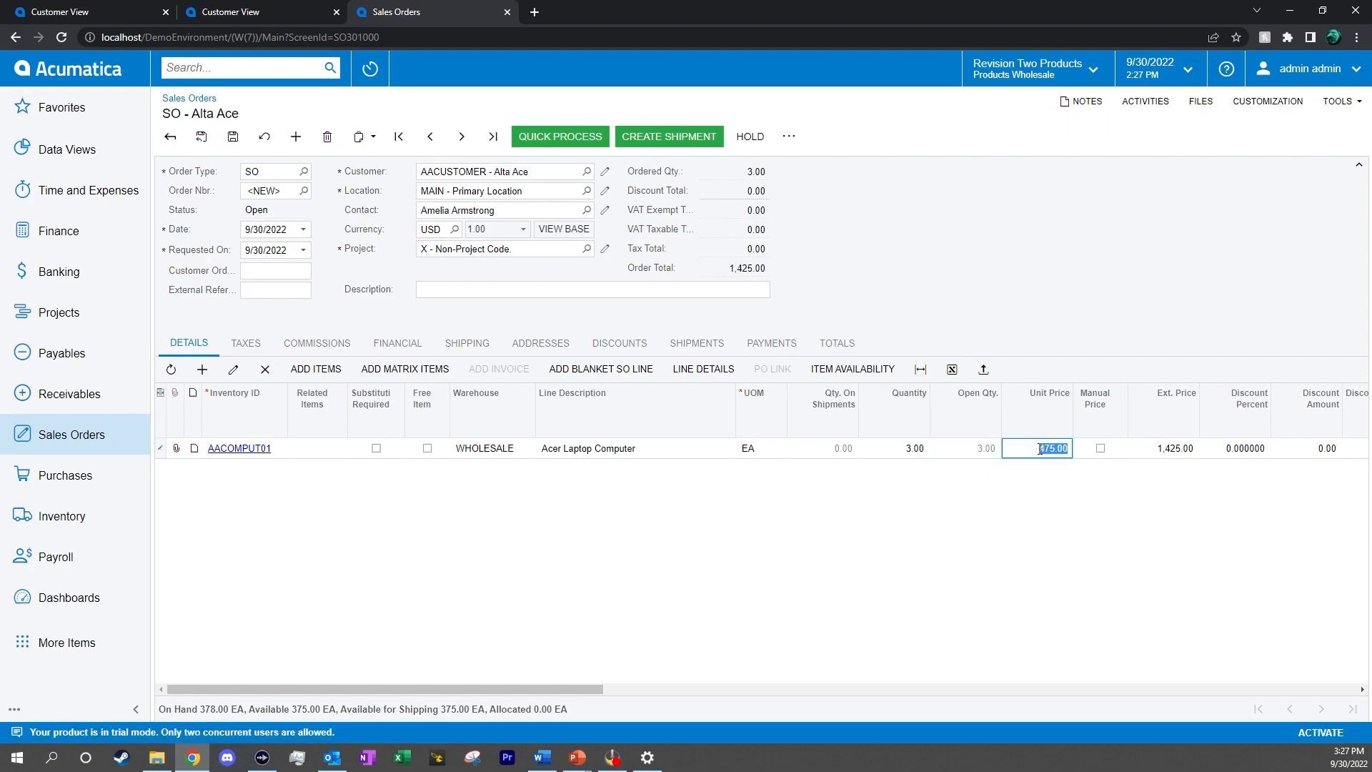
left_click(1058, 468)
- Set the Acer laptop line's quantity to 1
left_click(910, 450)
type("1")
key("Tab")
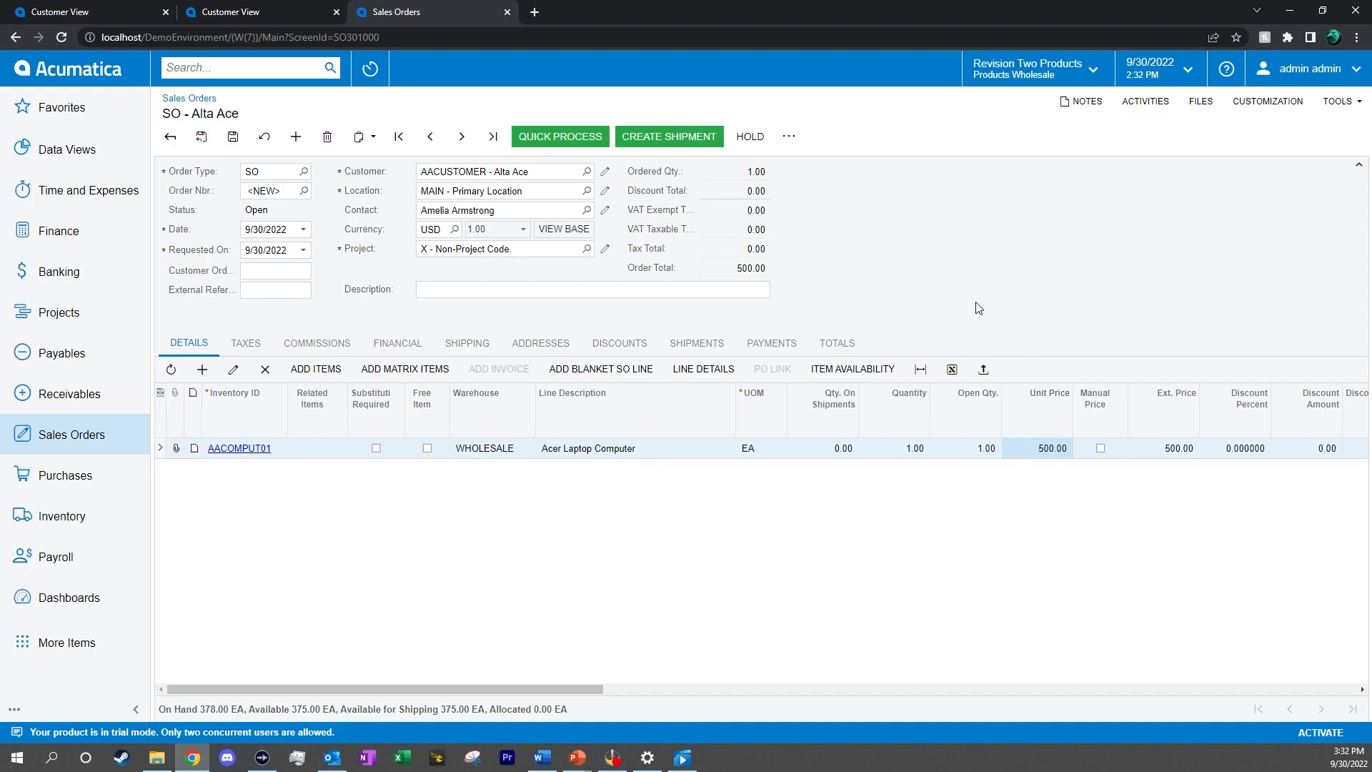
- Open the column configuration of the order lines and try moving Inventory ID down two places and back up
left_click_drag(1037, 425, 1070, 409)
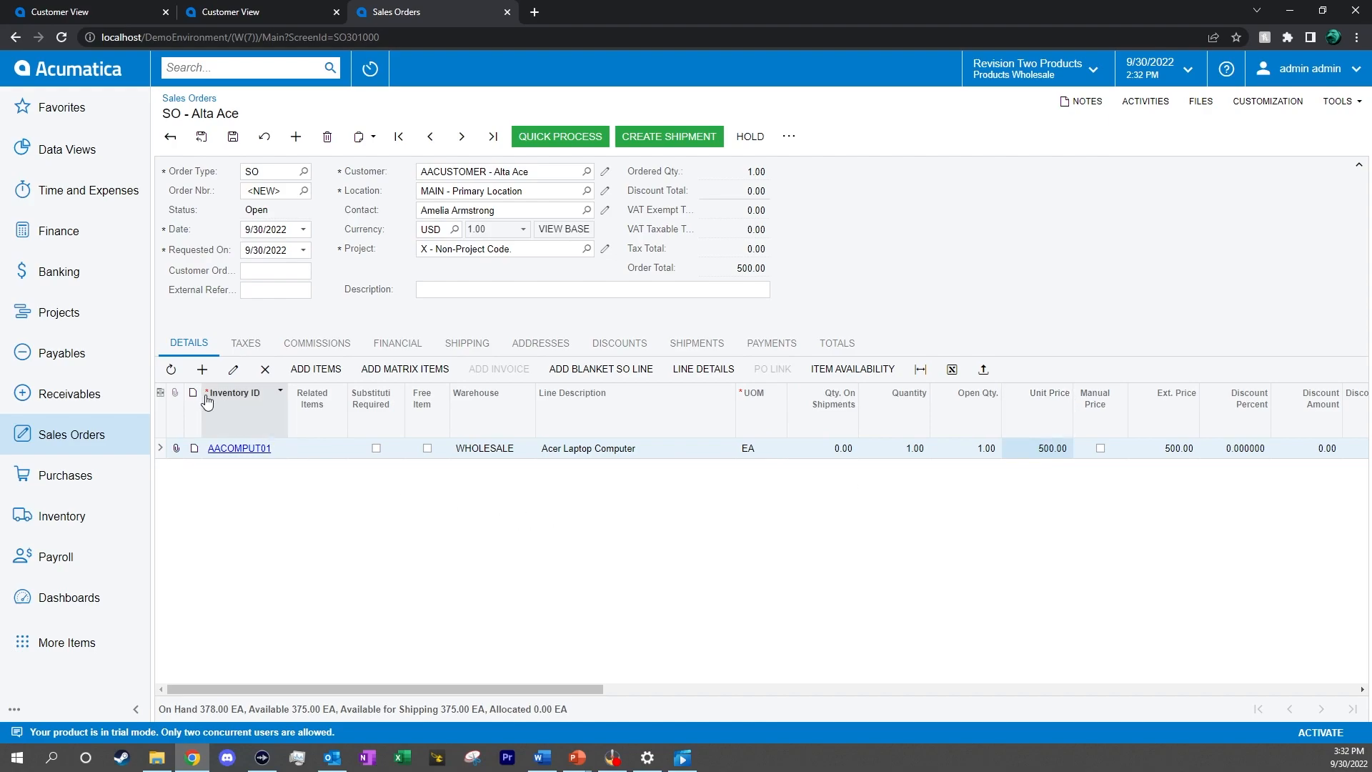
left_click(161, 394)
left_click(840, 343)
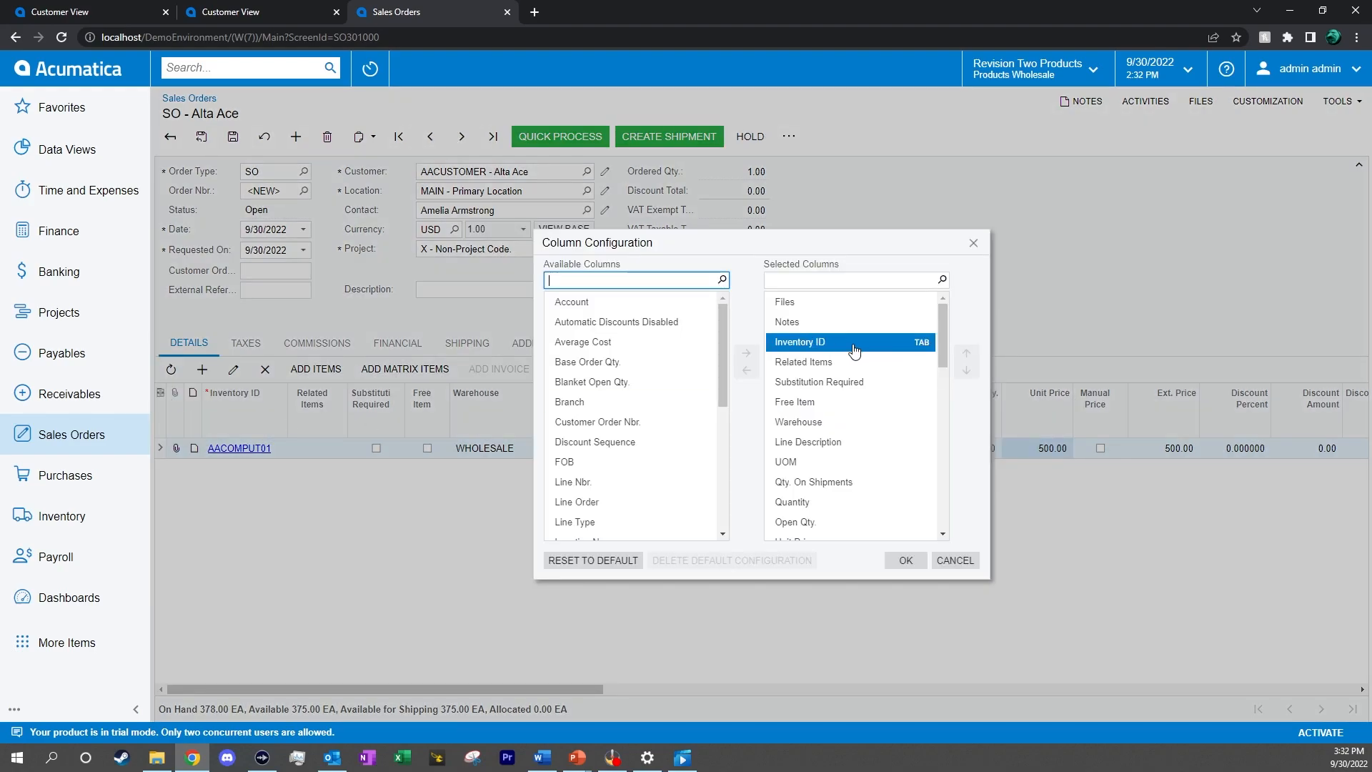
left_click(966, 370)
left_click(966, 370)
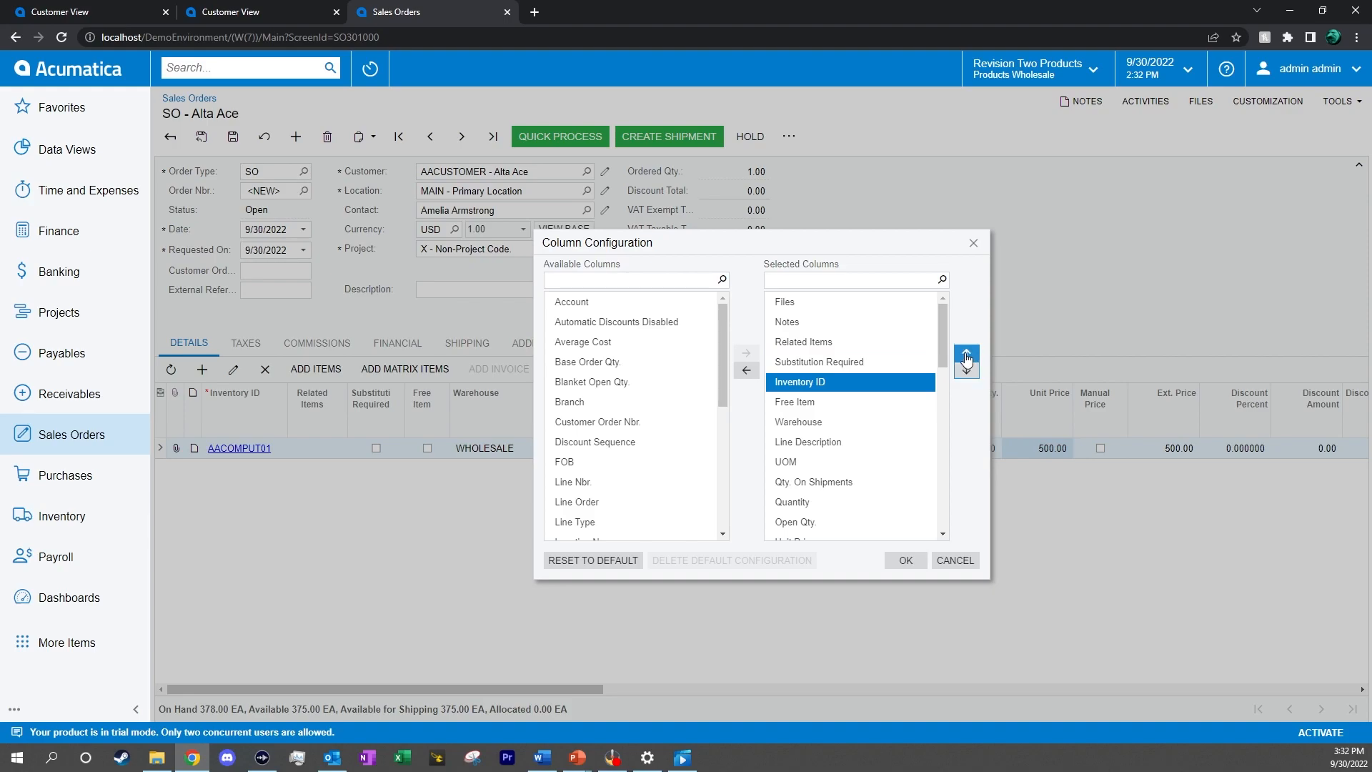
left_click(966, 356)
left_click(966, 355)
- Remove the Notes column from the selected columns of the order lines and apply the configuration
left_click(822, 361)
left_click(822, 343)
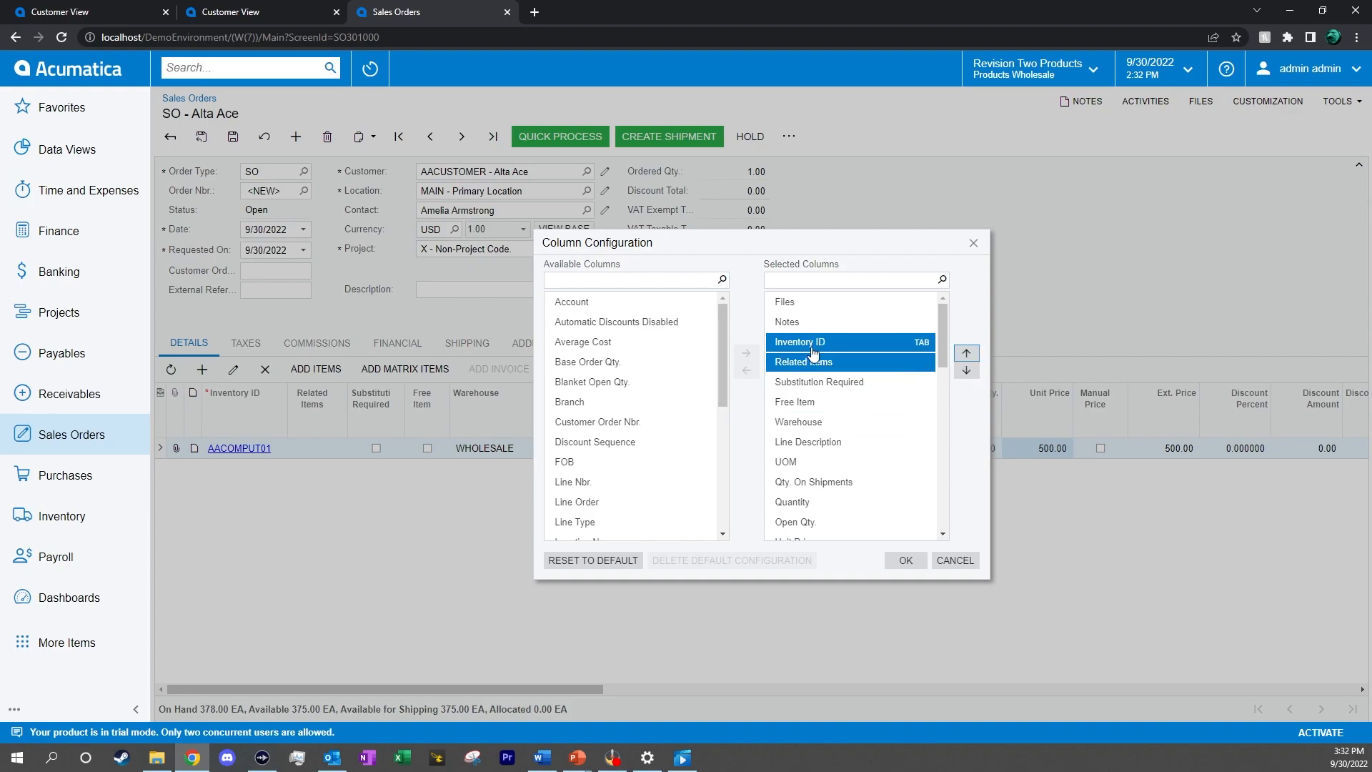
left_click(798, 322)
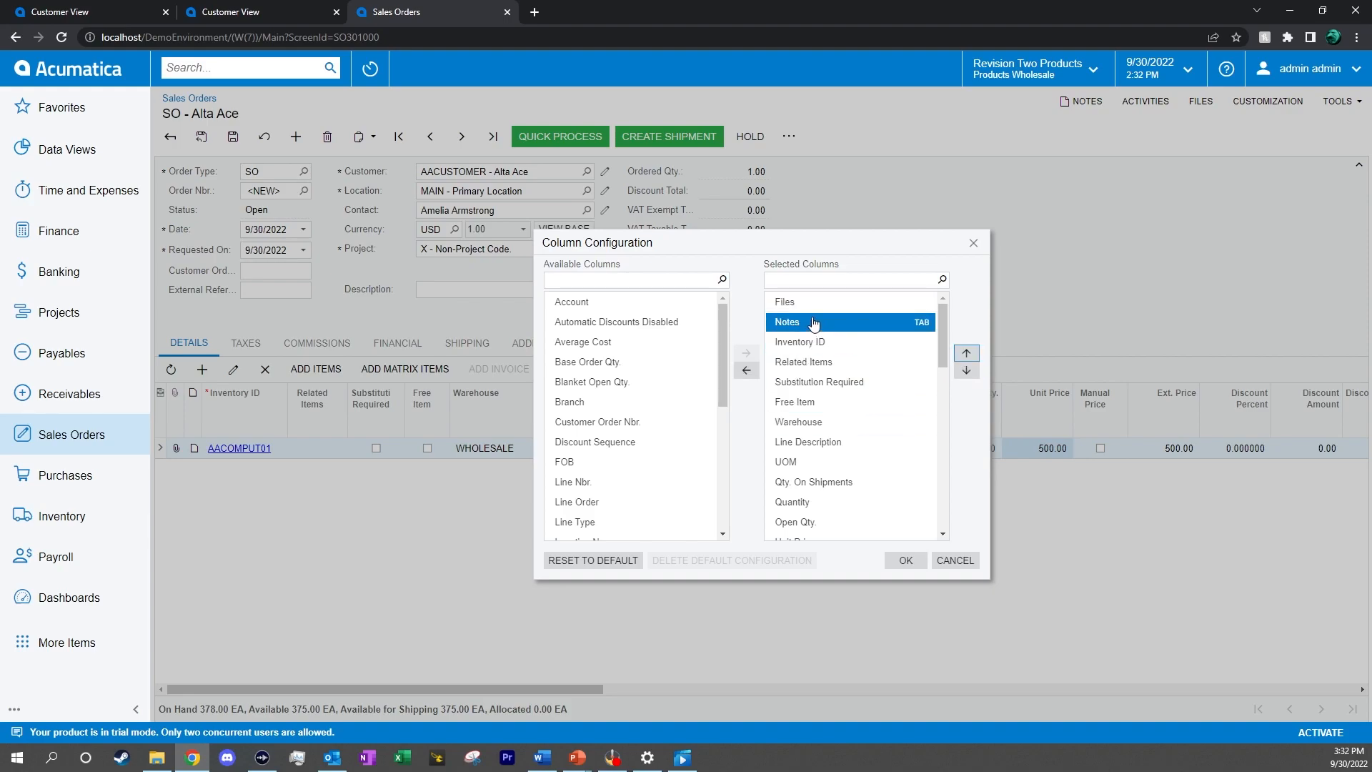
left_click(746, 370)
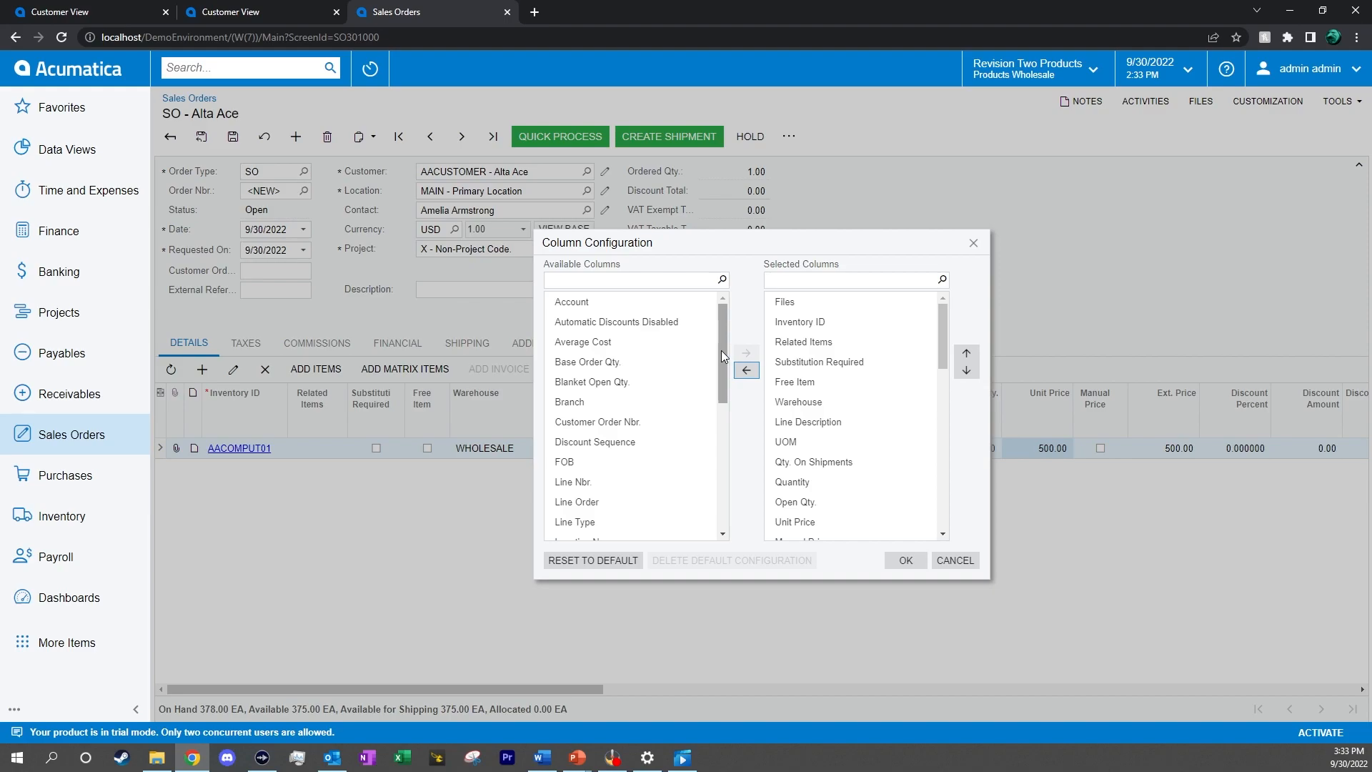
left_click(901, 559)
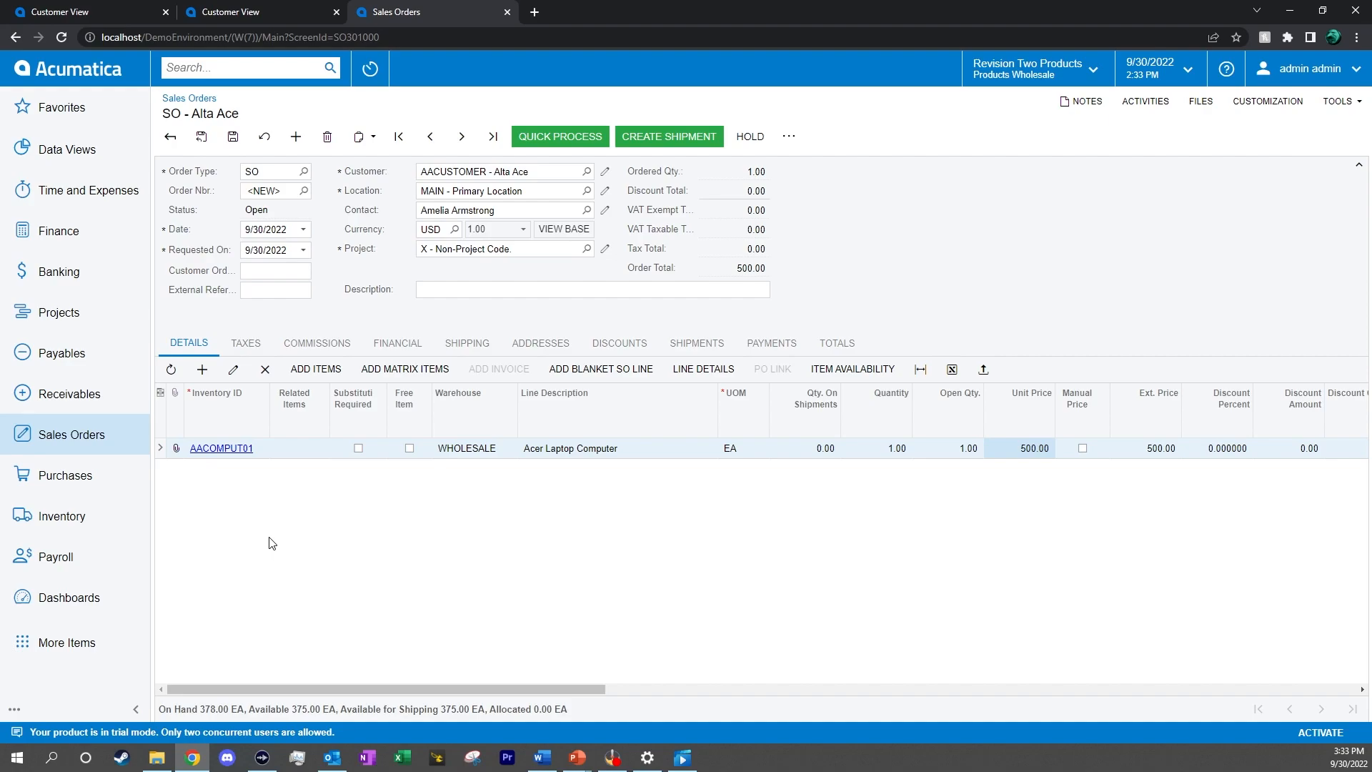
- Shop for carrier rates in the order's shipping settings, refresh the rates and choose FEDEXGROUND
left_click(481, 344)
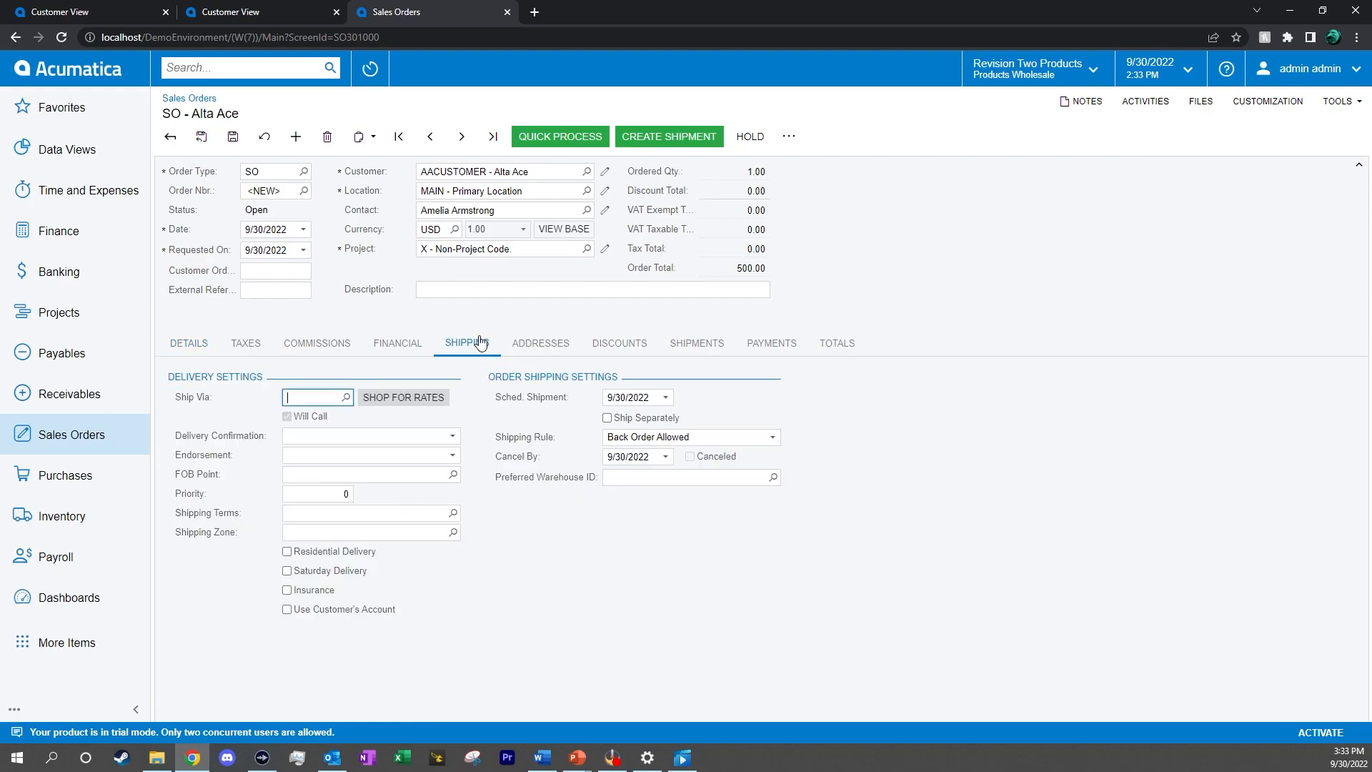
left_click(423, 396)
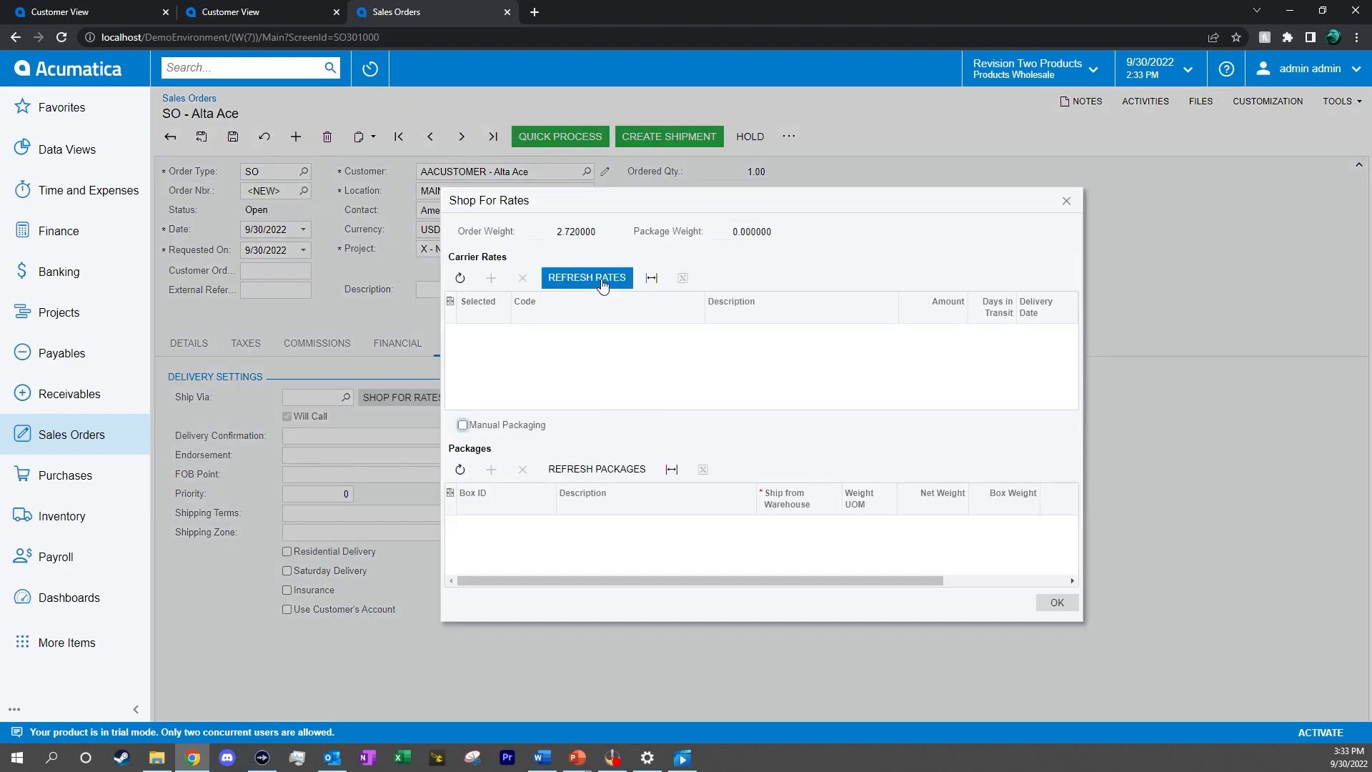
left_click(601, 278)
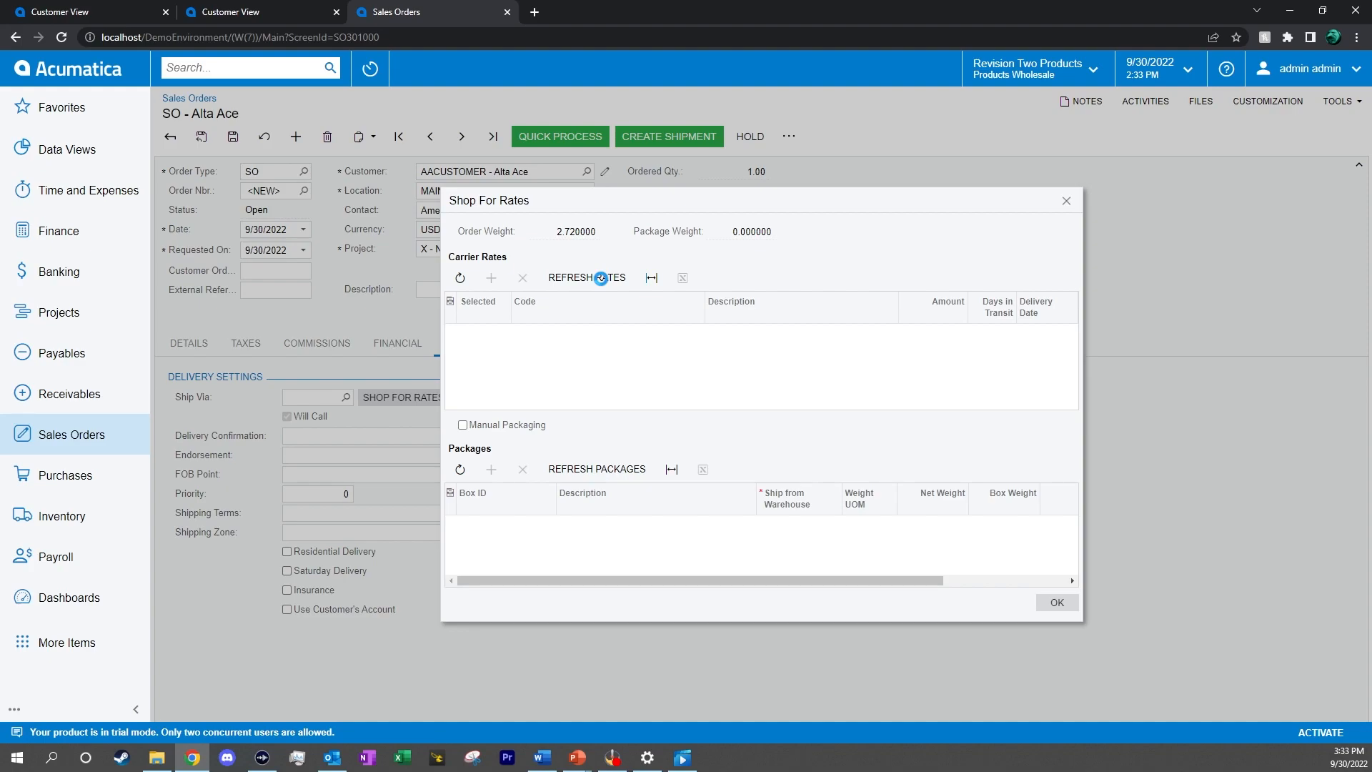
scroll(800, 373, "down", 2)
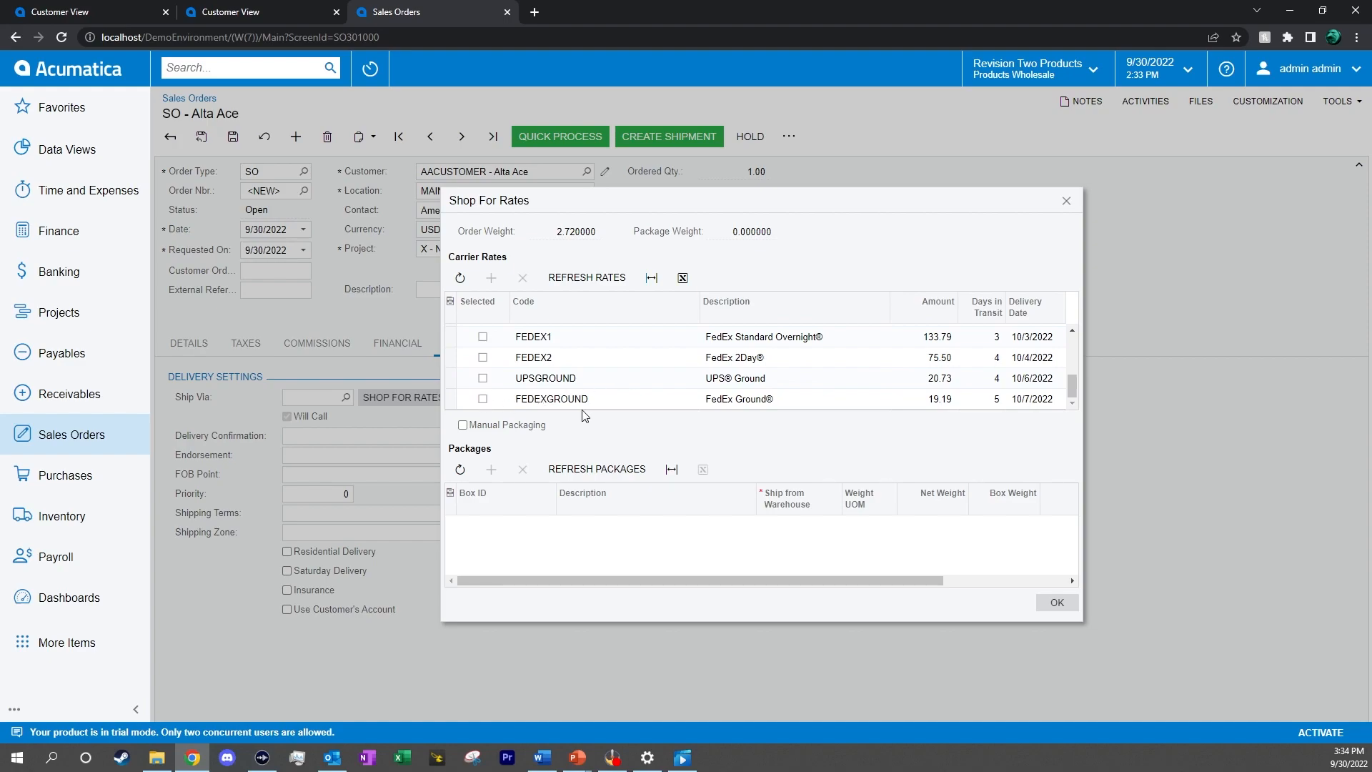
left_click(483, 399)
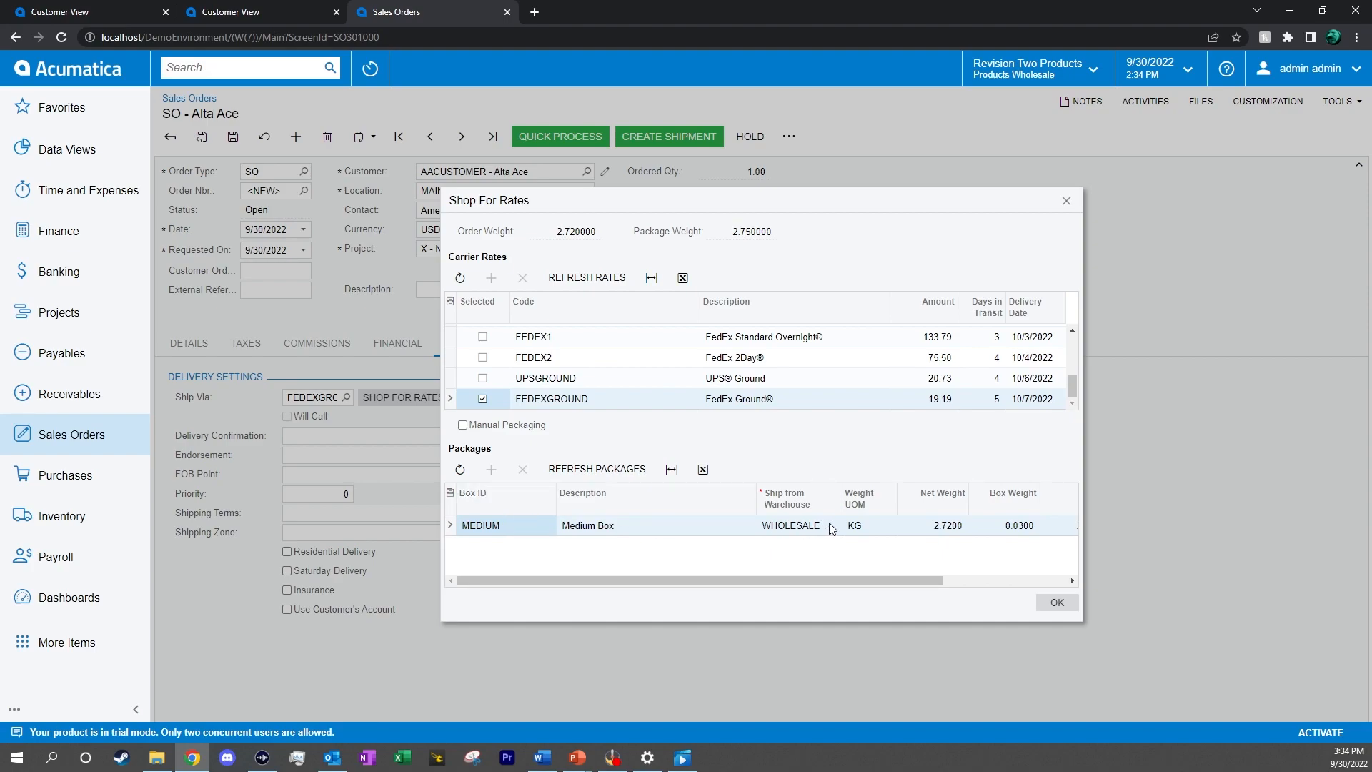
left_click(1056, 603)
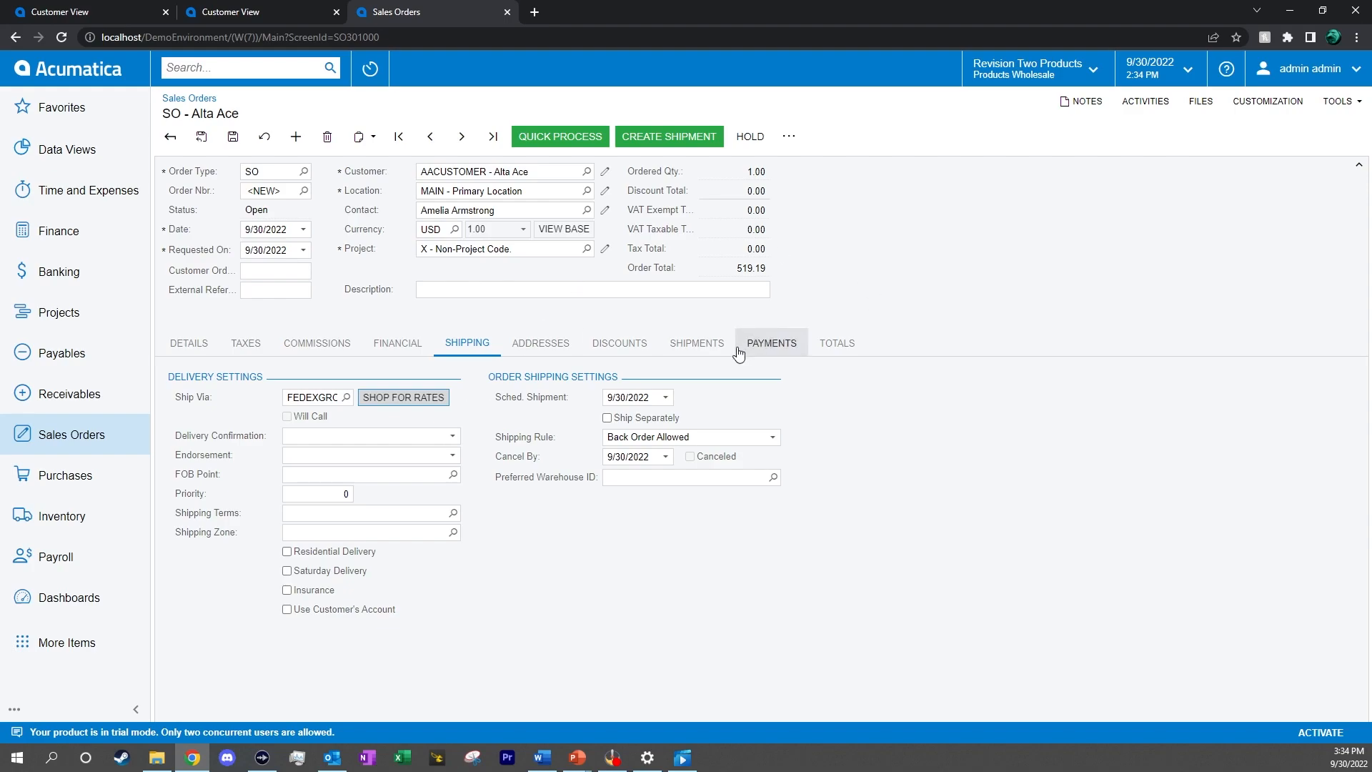
- View the order's payments and save the sales order
left_click(769, 349)
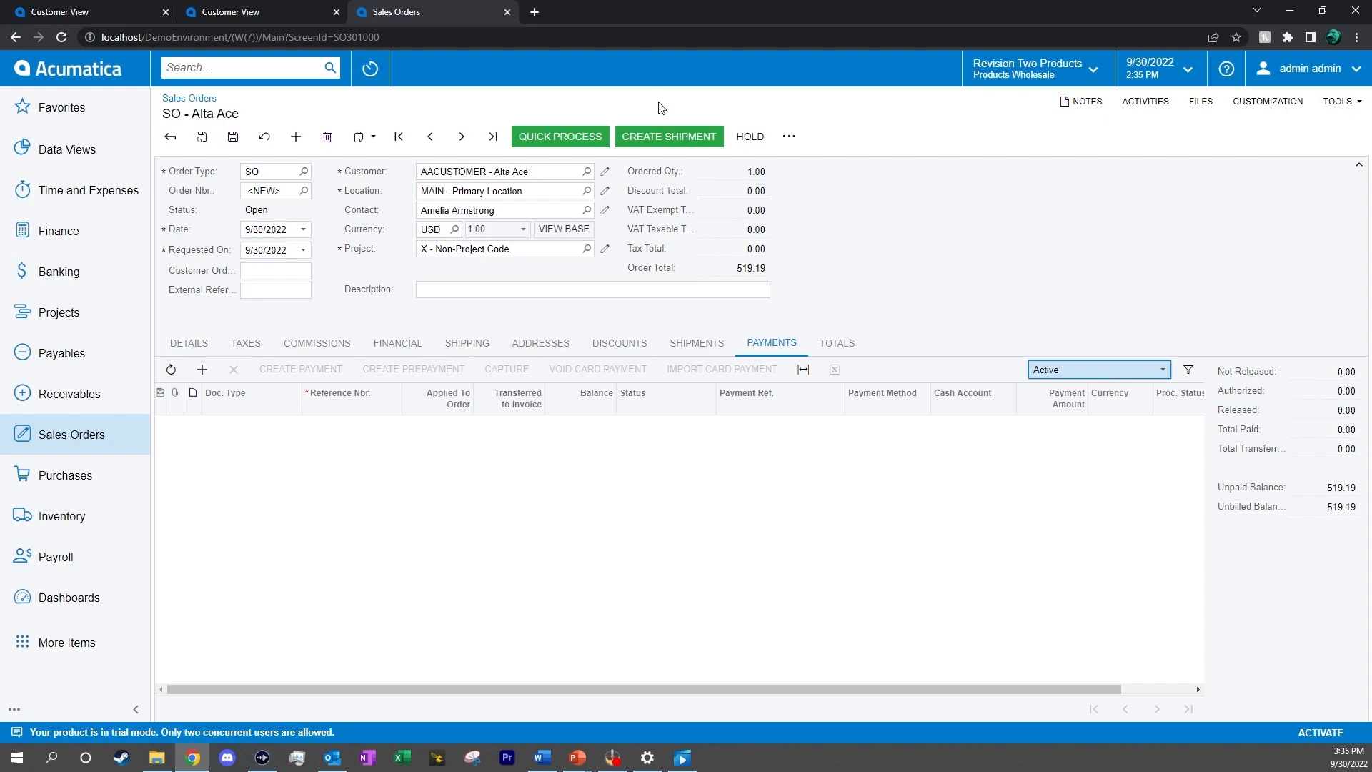
left_click(233, 135)
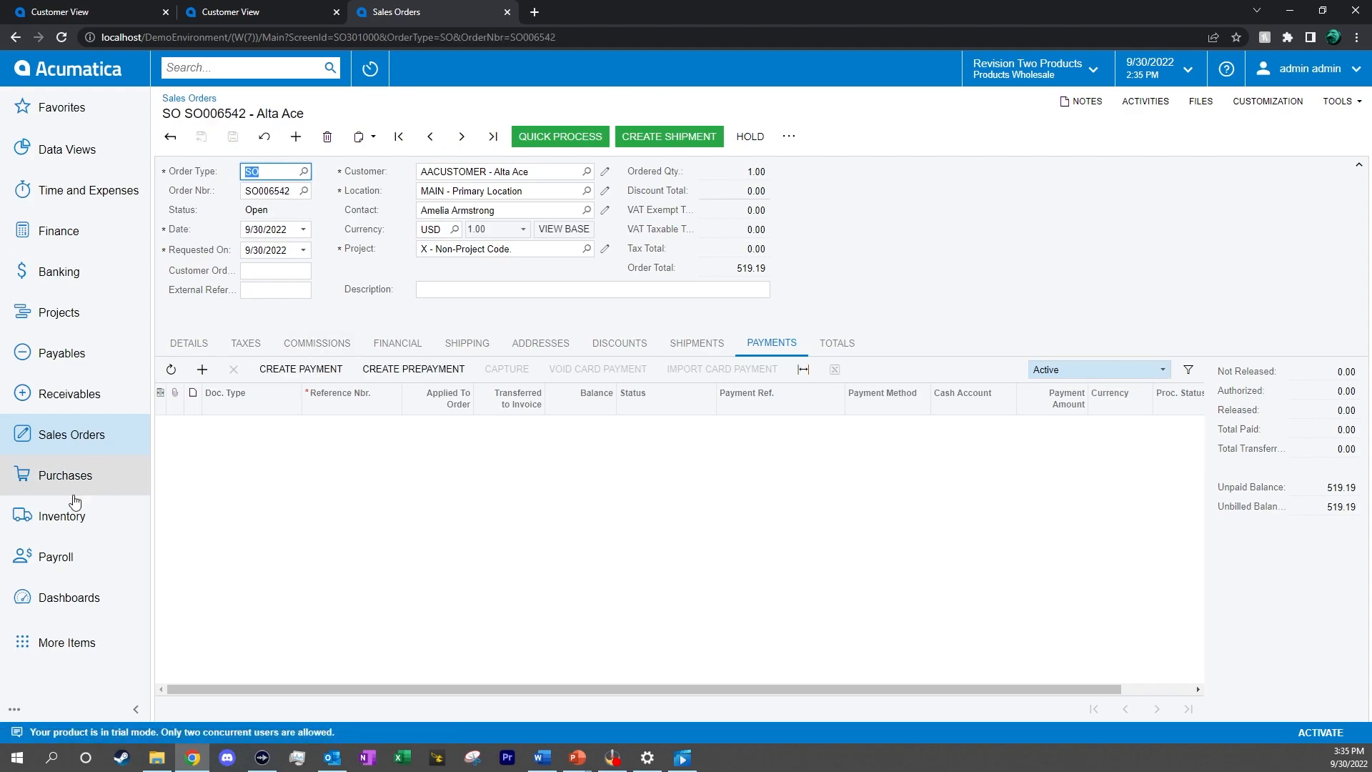
- Open the Alta Ace order shipping via FEDEXGROUND from the Shipping Clerk dashboard's orders to ship
left_click(91, 603)
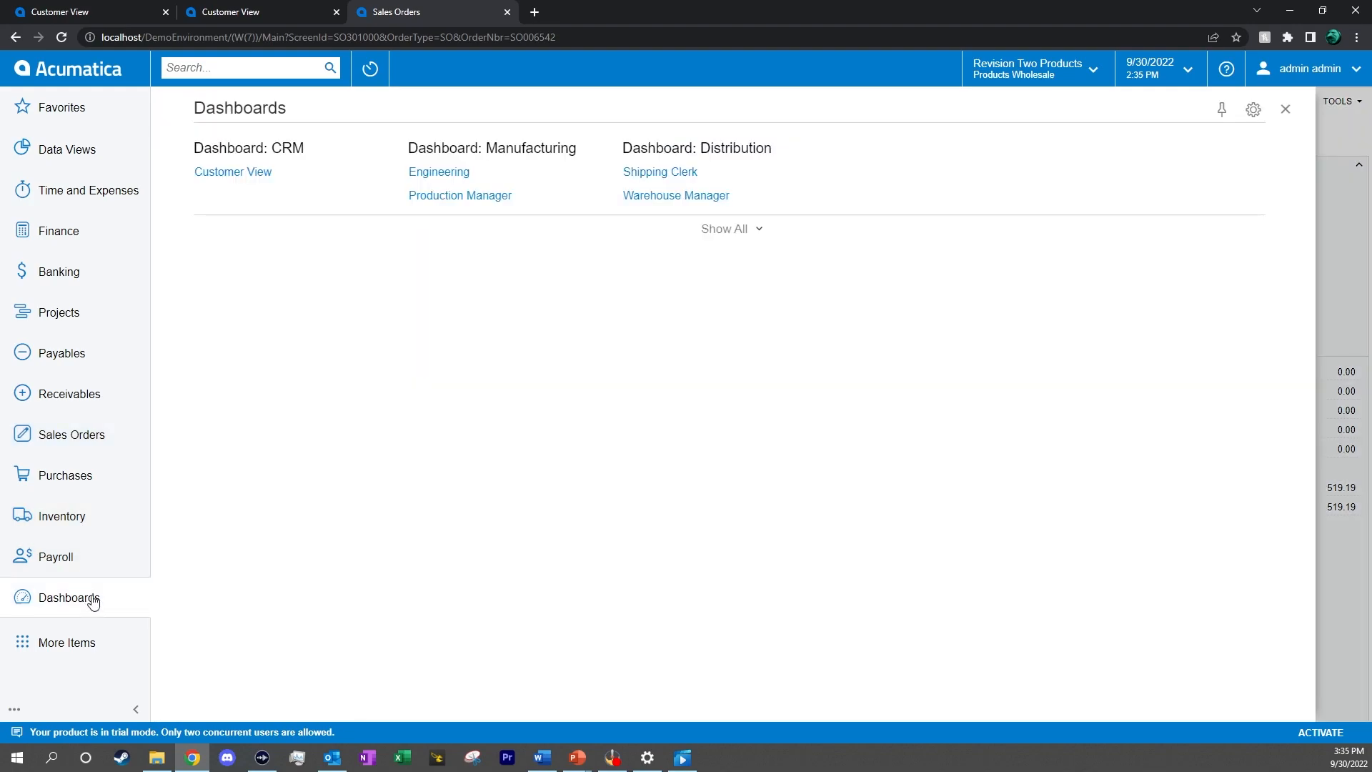
left_click(671, 172)
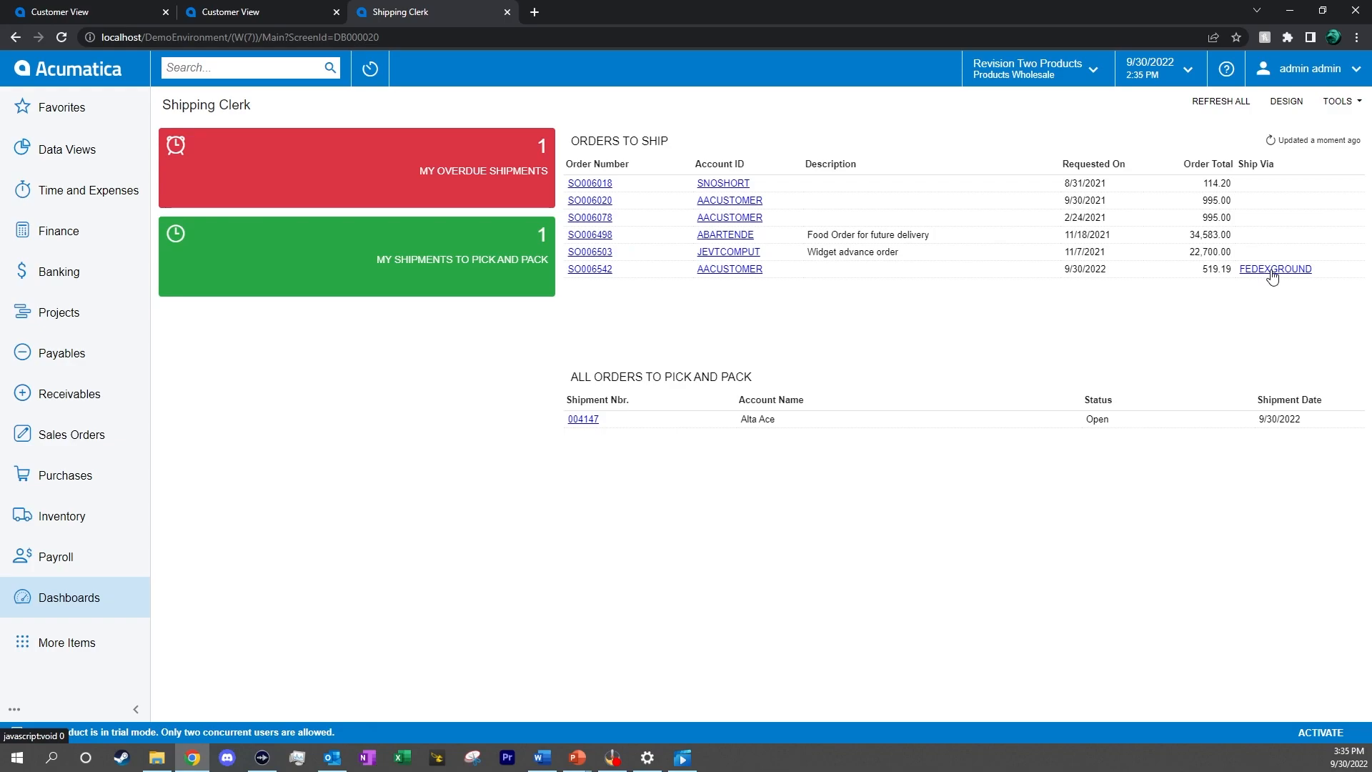
left_click(601, 270)
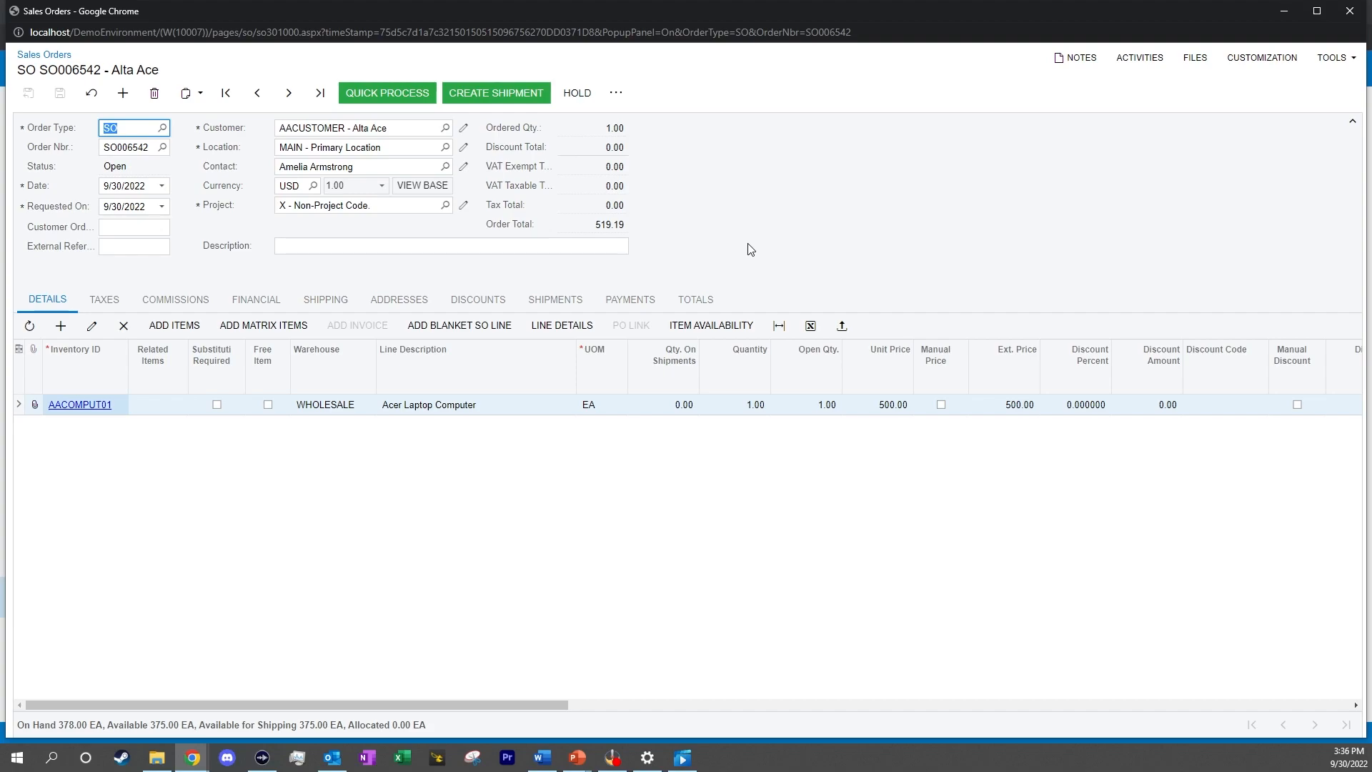
- Create a shipment for the order dated 9/30/2022 from the WHOLESALE warehouse
left_click(502, 92)
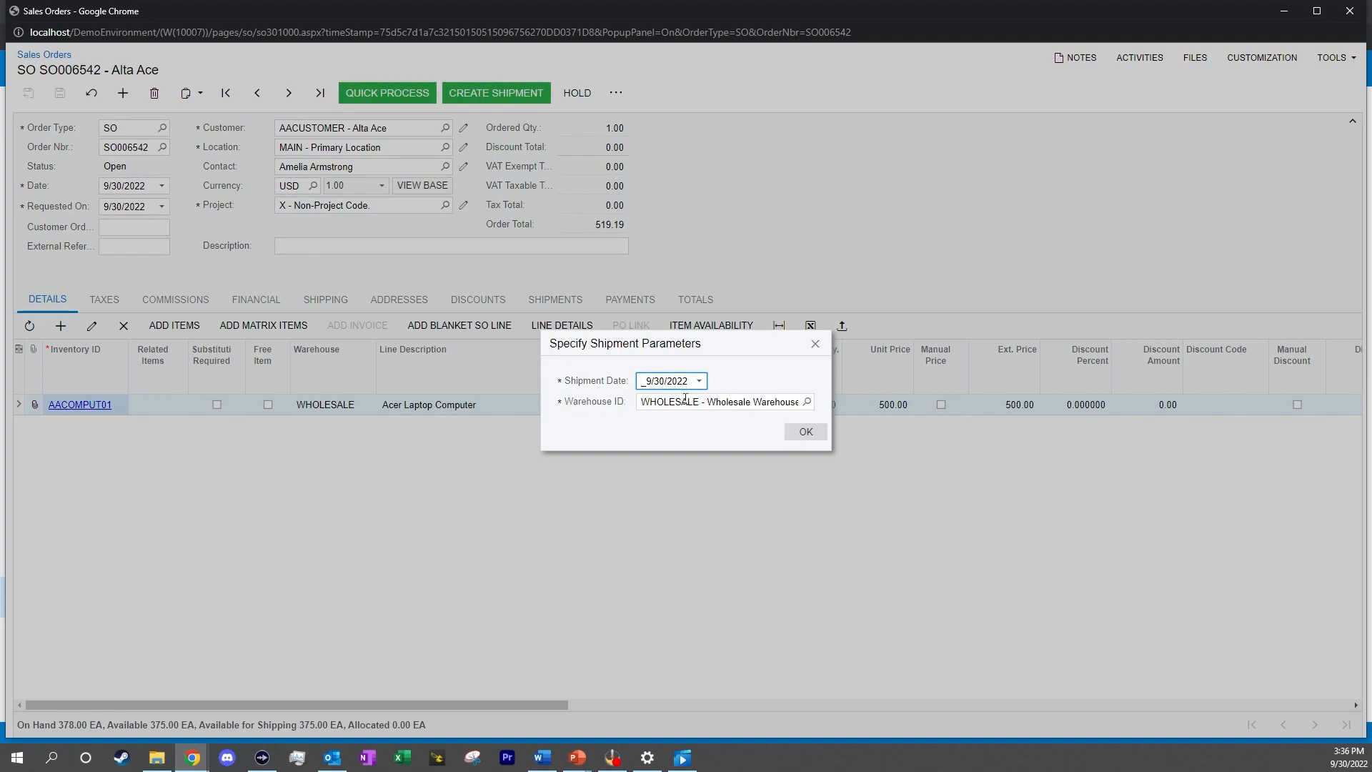
left_click(797, 437)
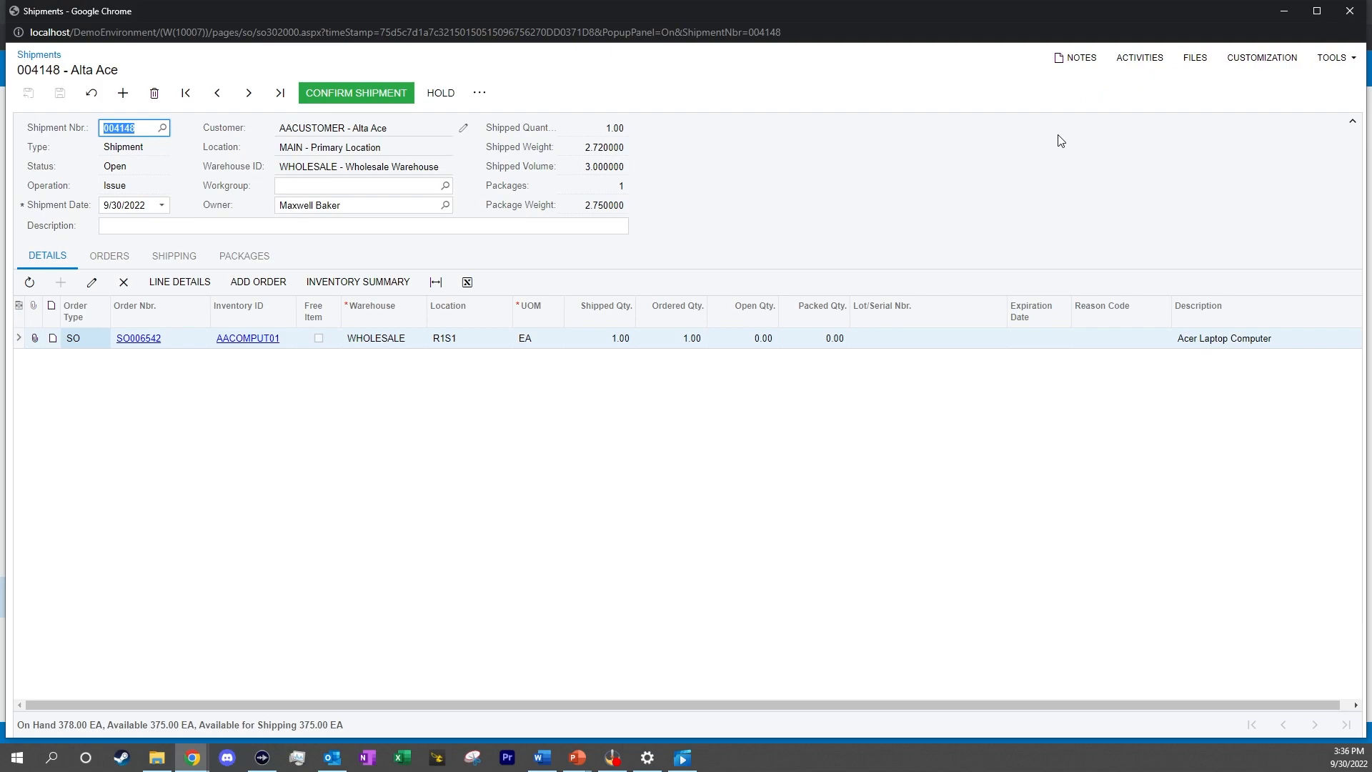
- Generate the shipment's pick list, close the report and return to the shipment window
left_click(483, 93)
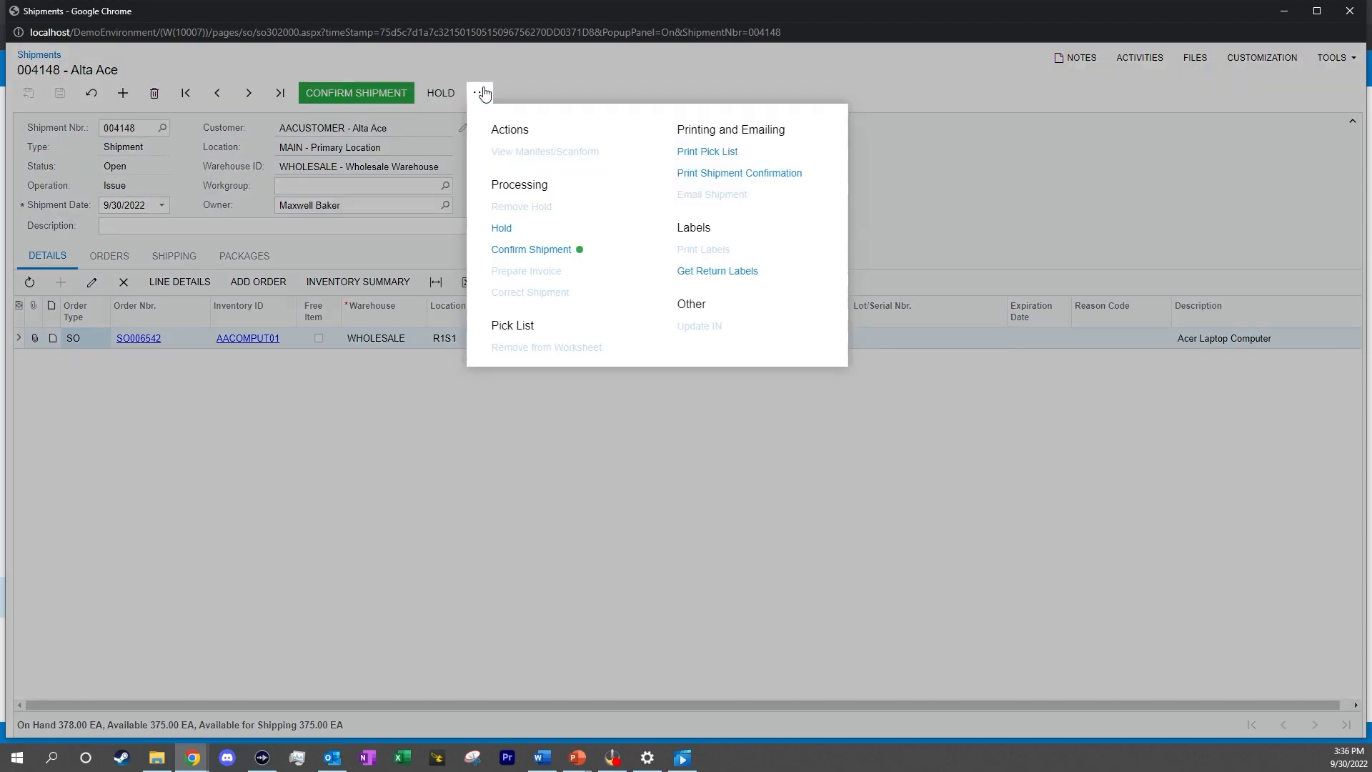
left_click(704, 151)
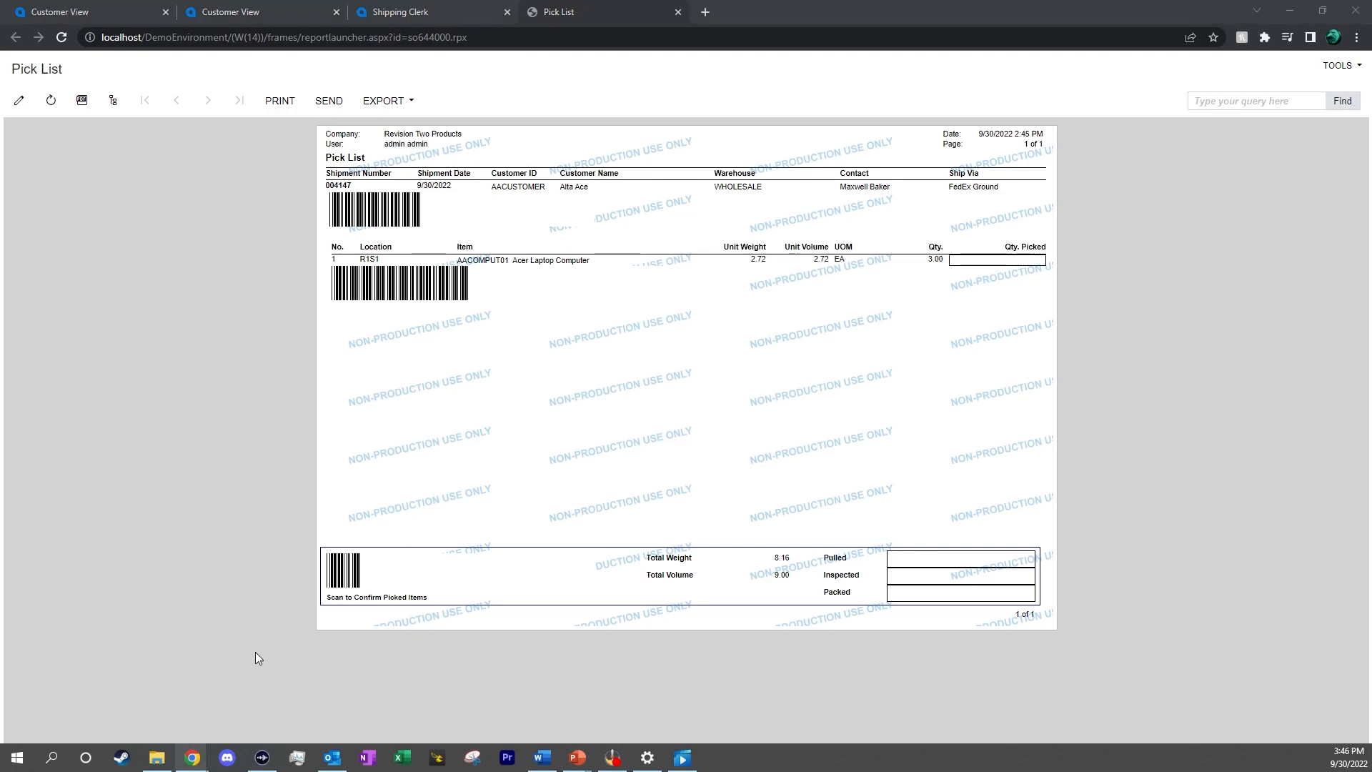
left_click(677, 11)
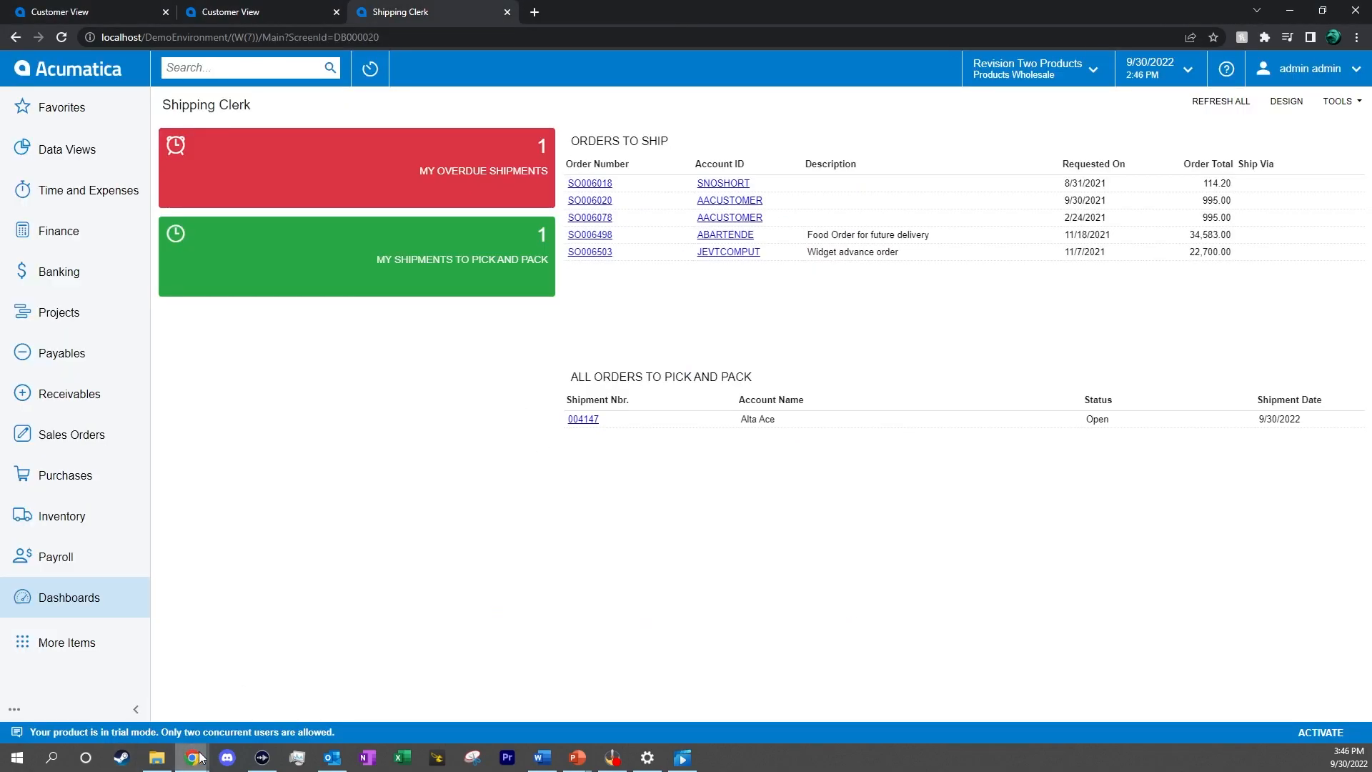
mouse_move(192, 757)
left_click(347, 687)
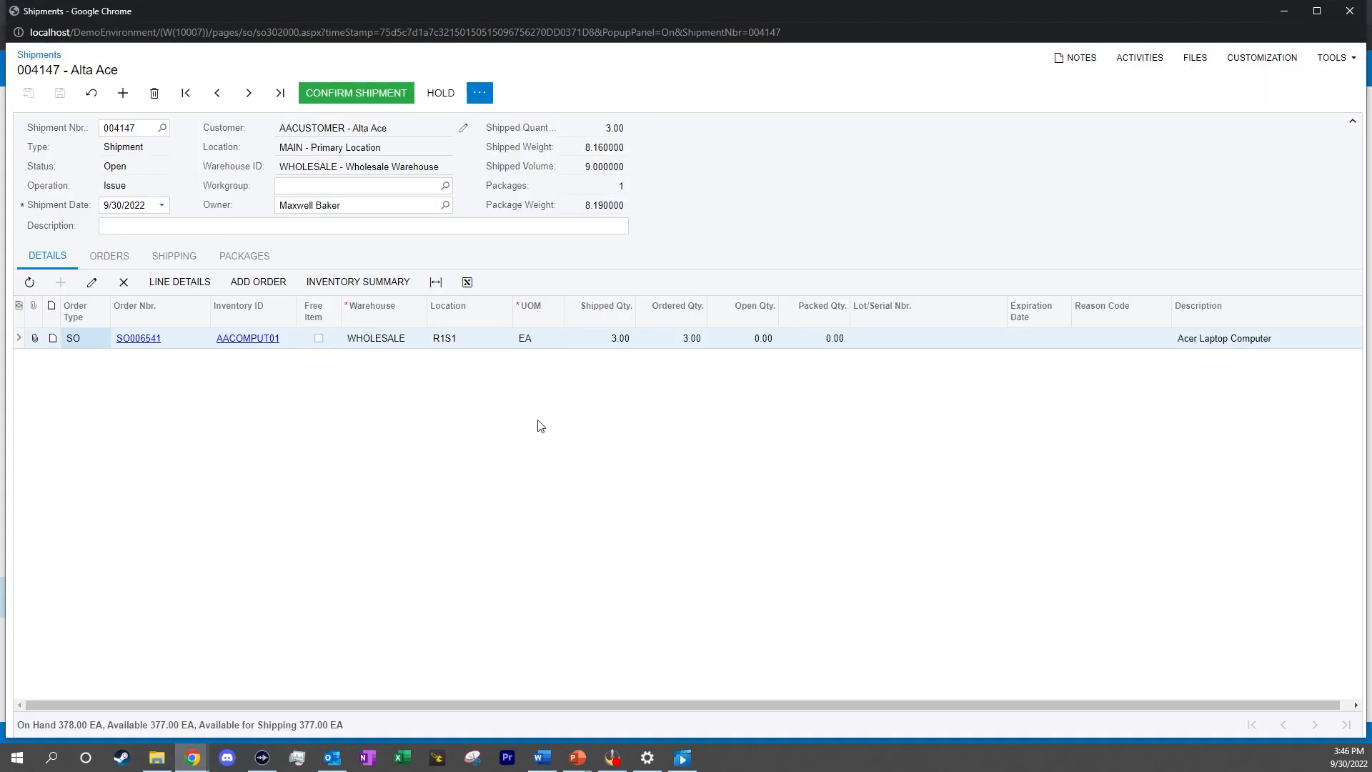
- Mark the shipment's MEDIUM package as confirmed and confirm the Alta Ace shipment
left_click(241, 257)
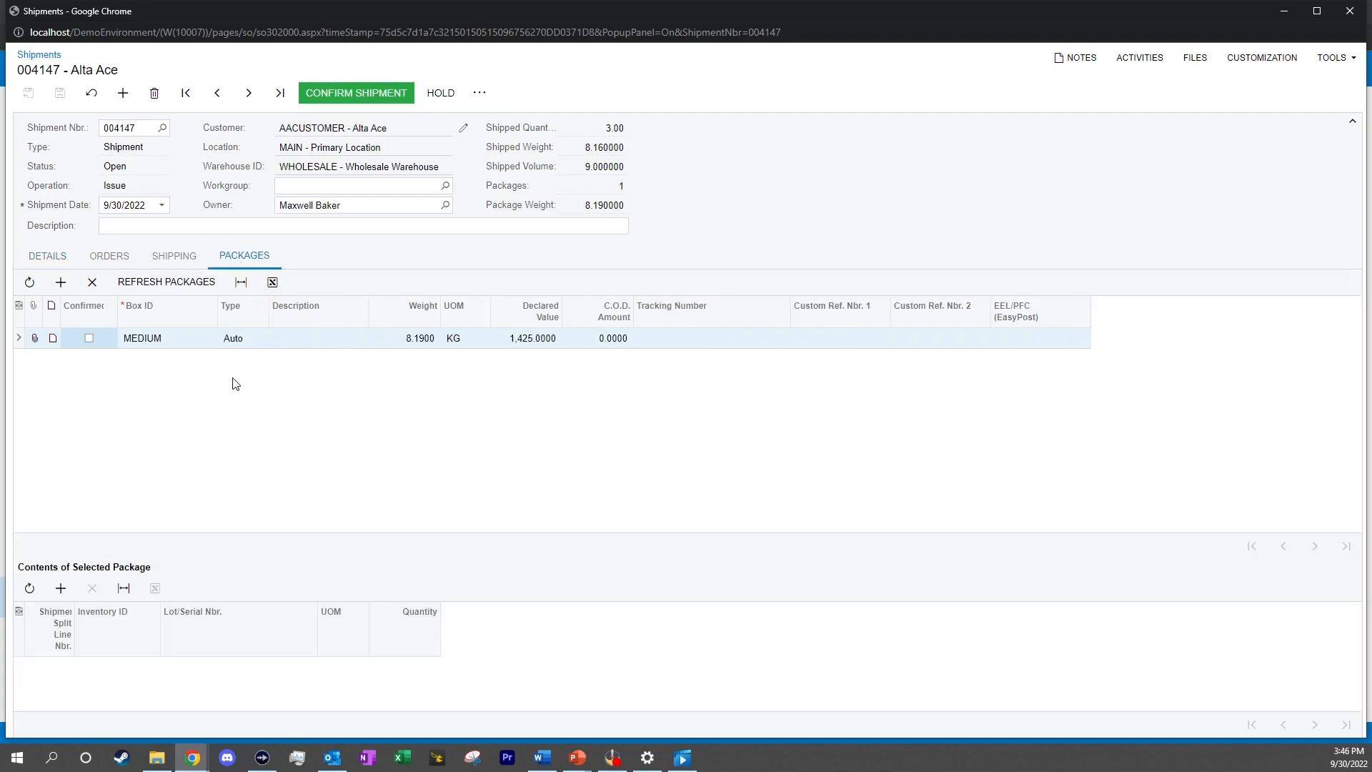
left_click(87, 338)
left_click(334, 94)
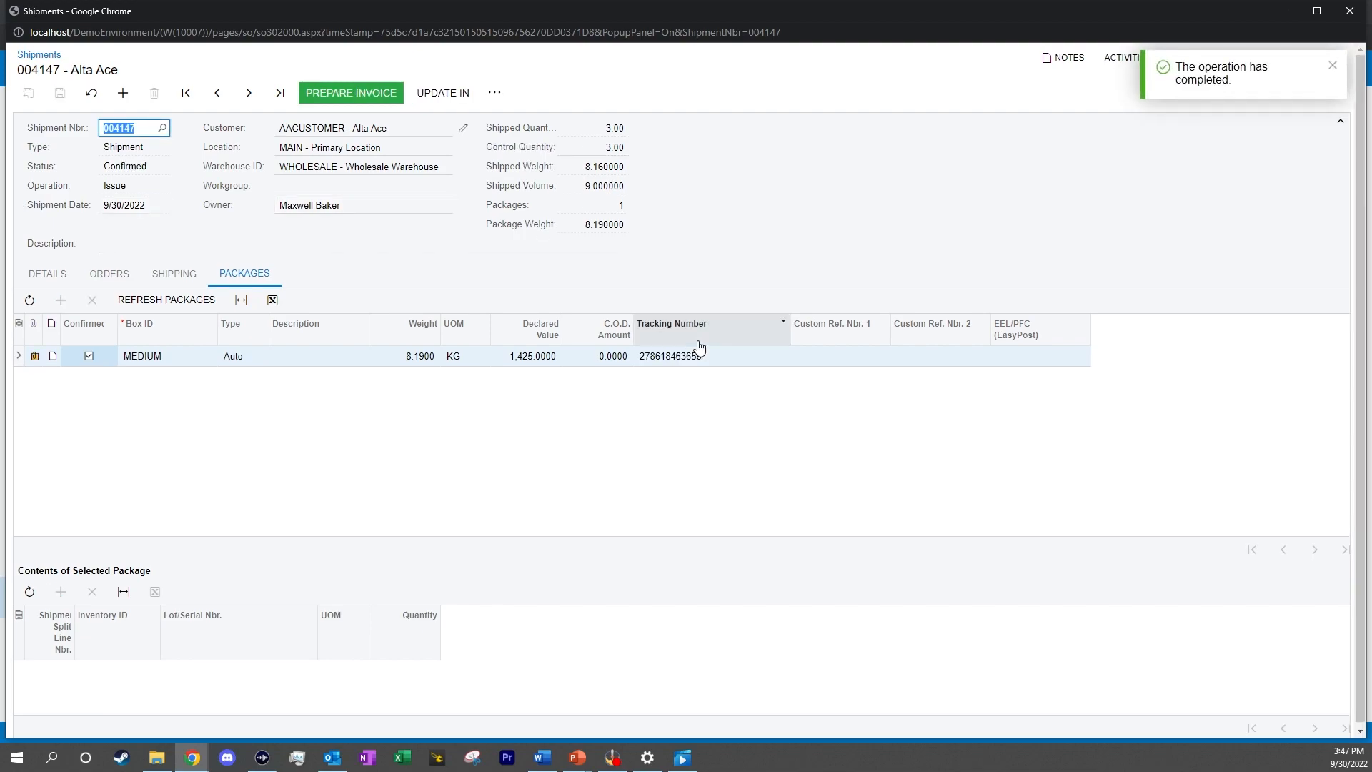
- View the FedEx label attached to the package, then close the label, the files list and the shipment window
left_click(35, 356)
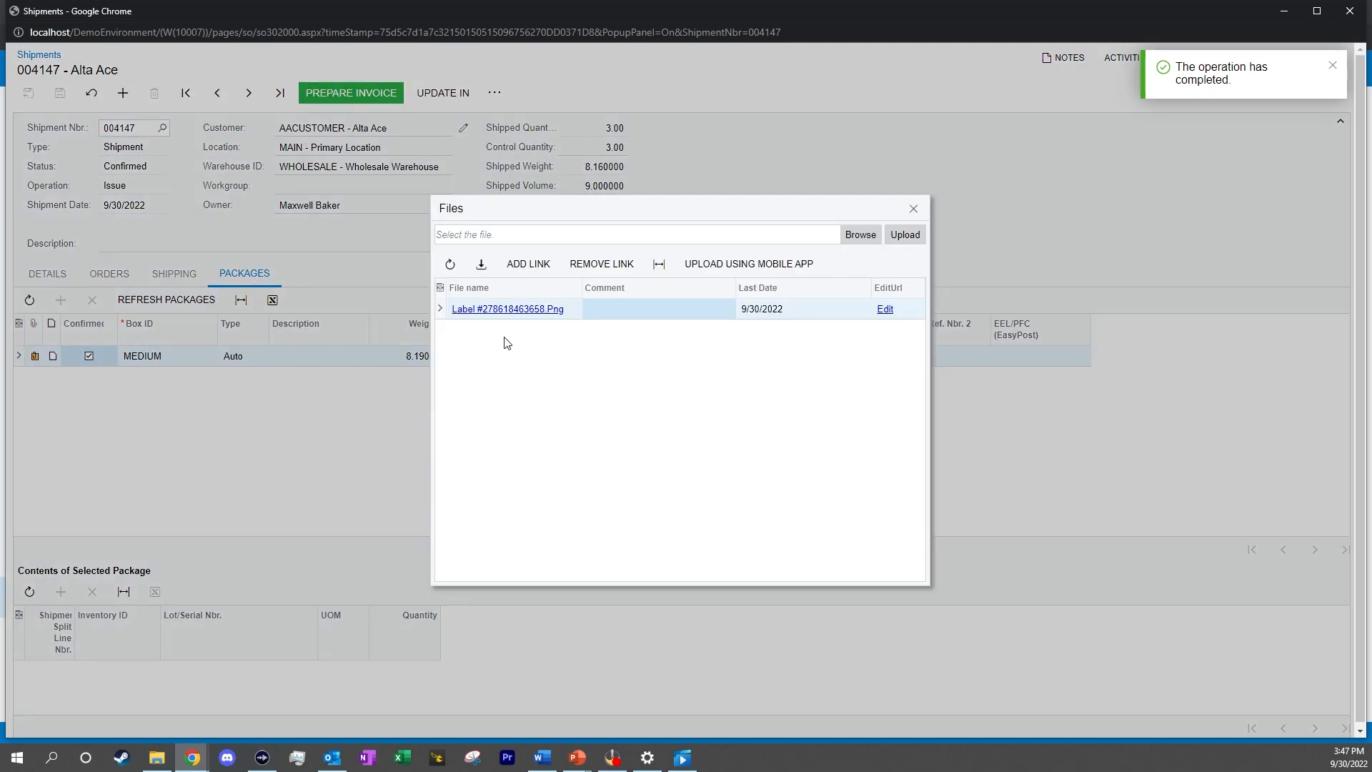
left_click(503, 311)
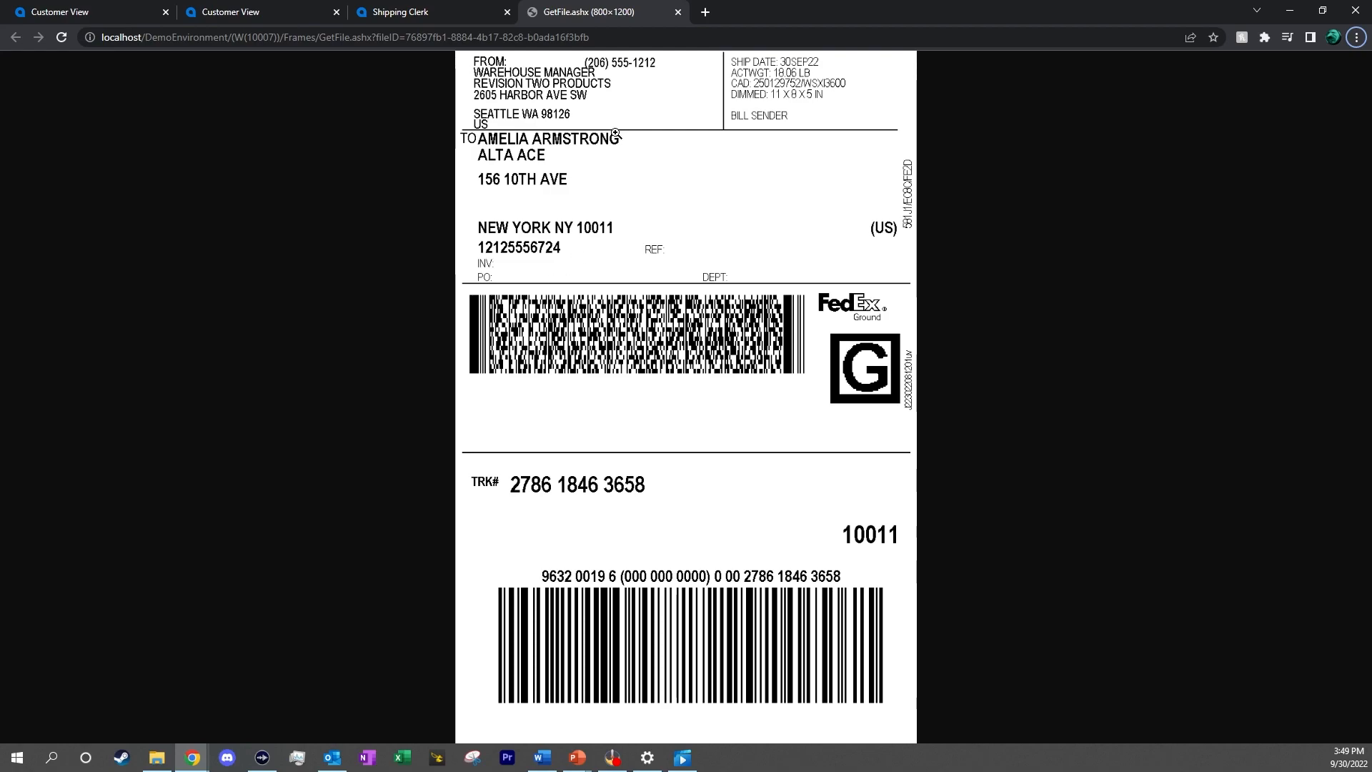
left_click(678, 11)
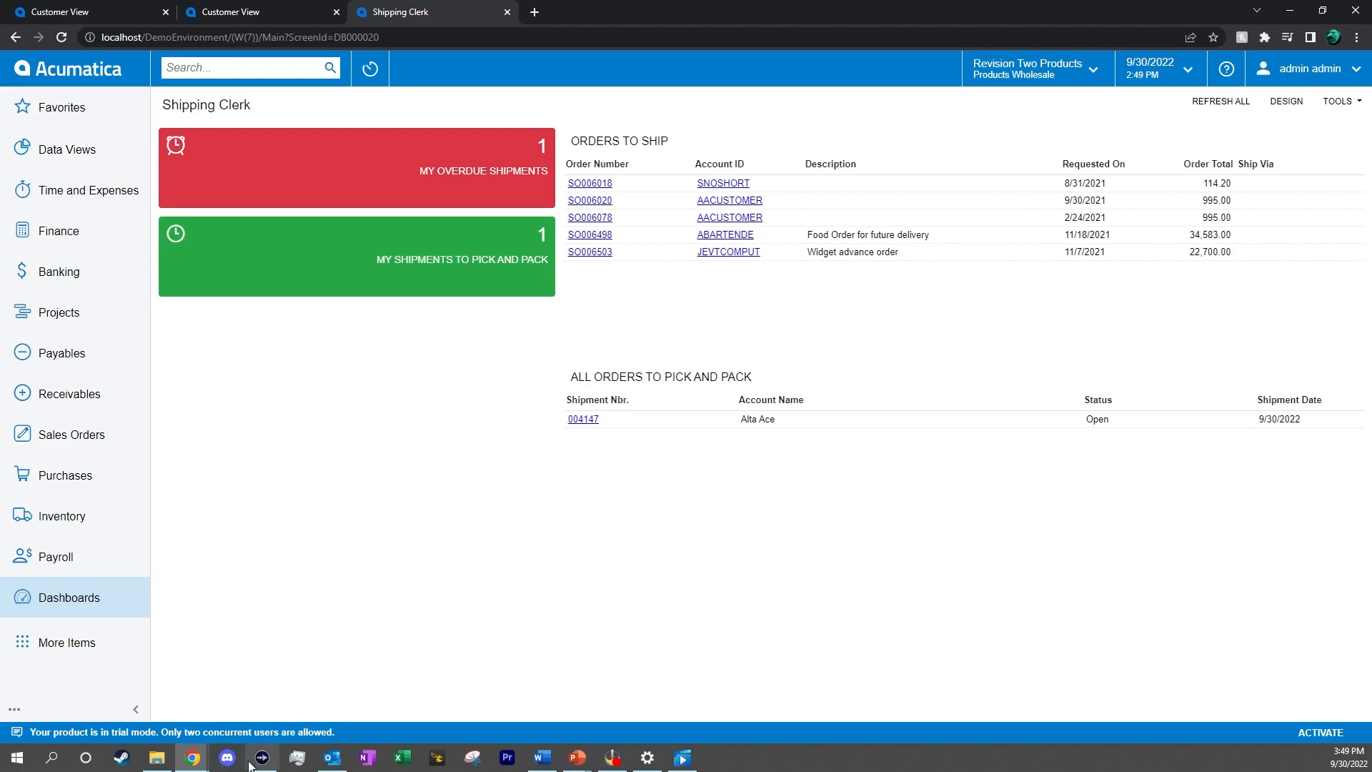
mouse_move(193, 759)
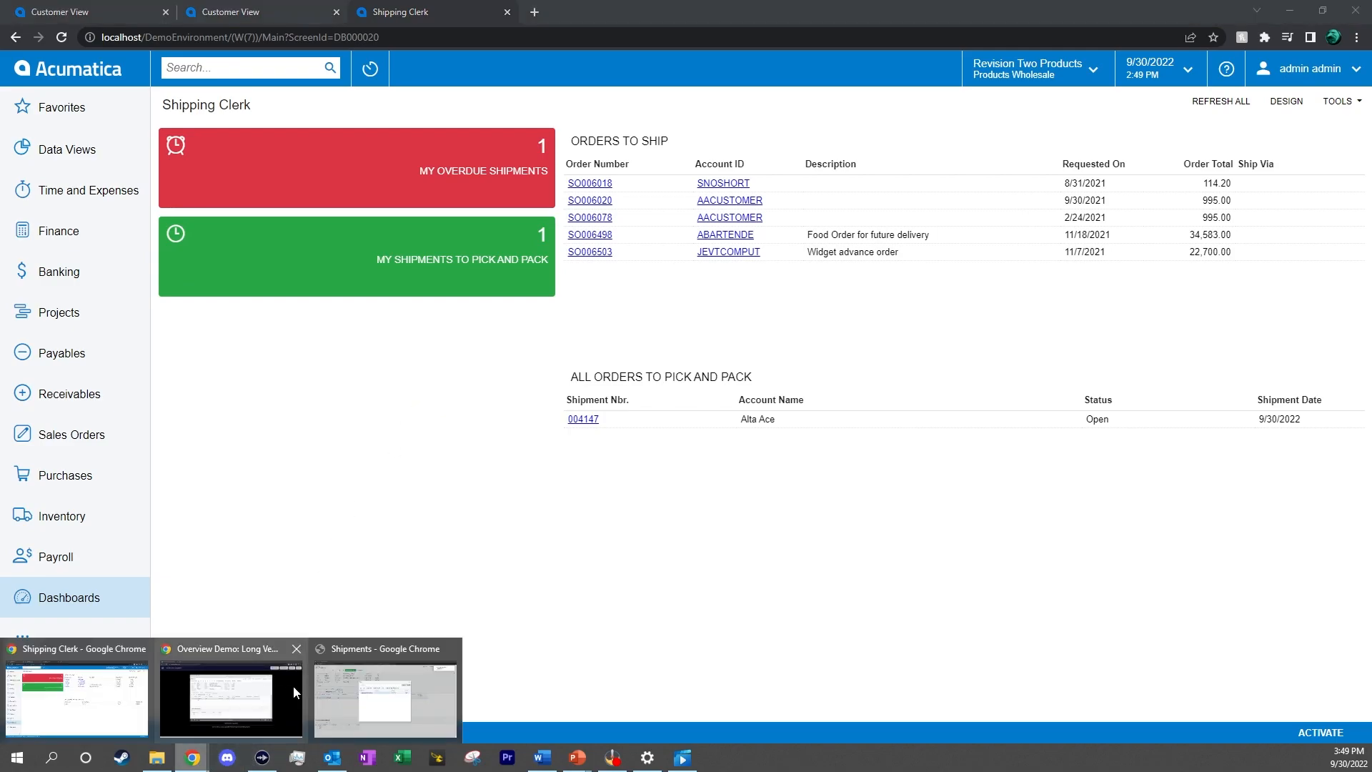
left_click(384, 687)
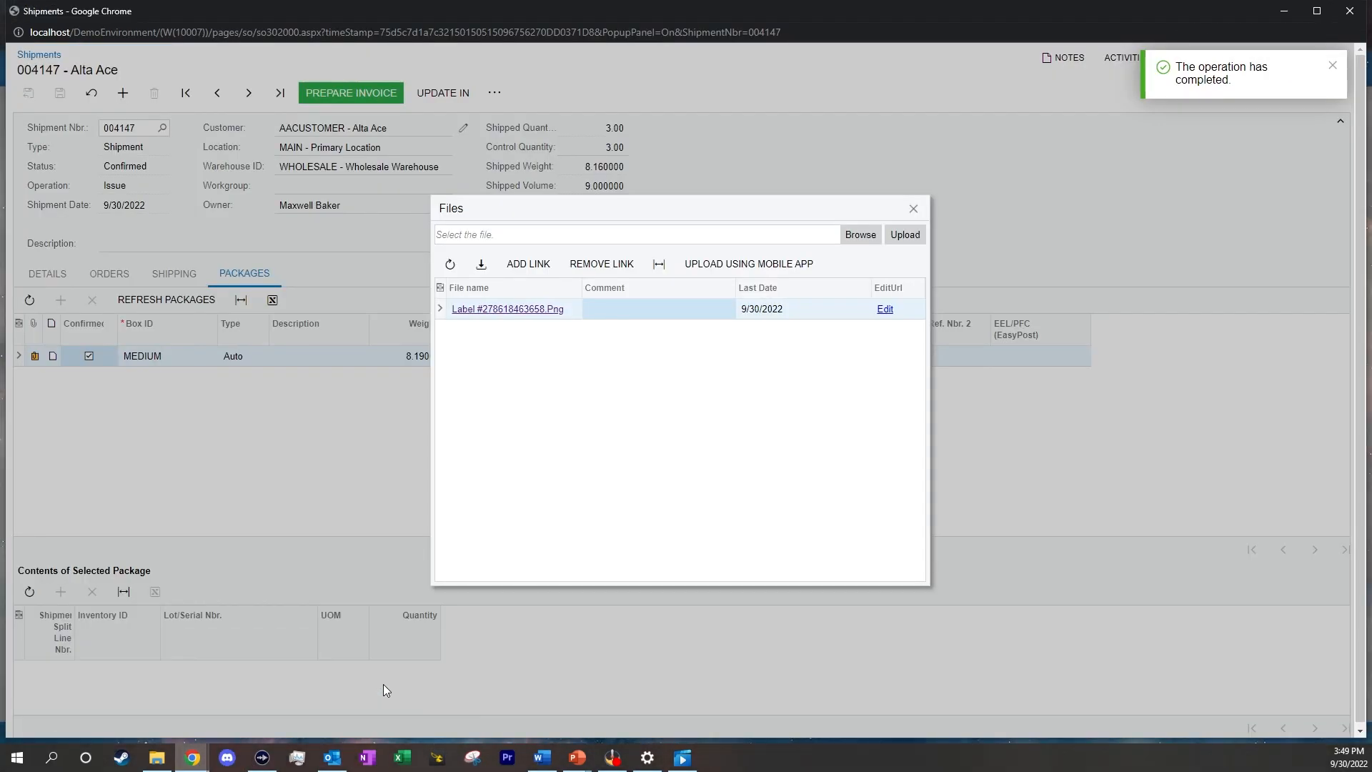
left_click(913, 208)
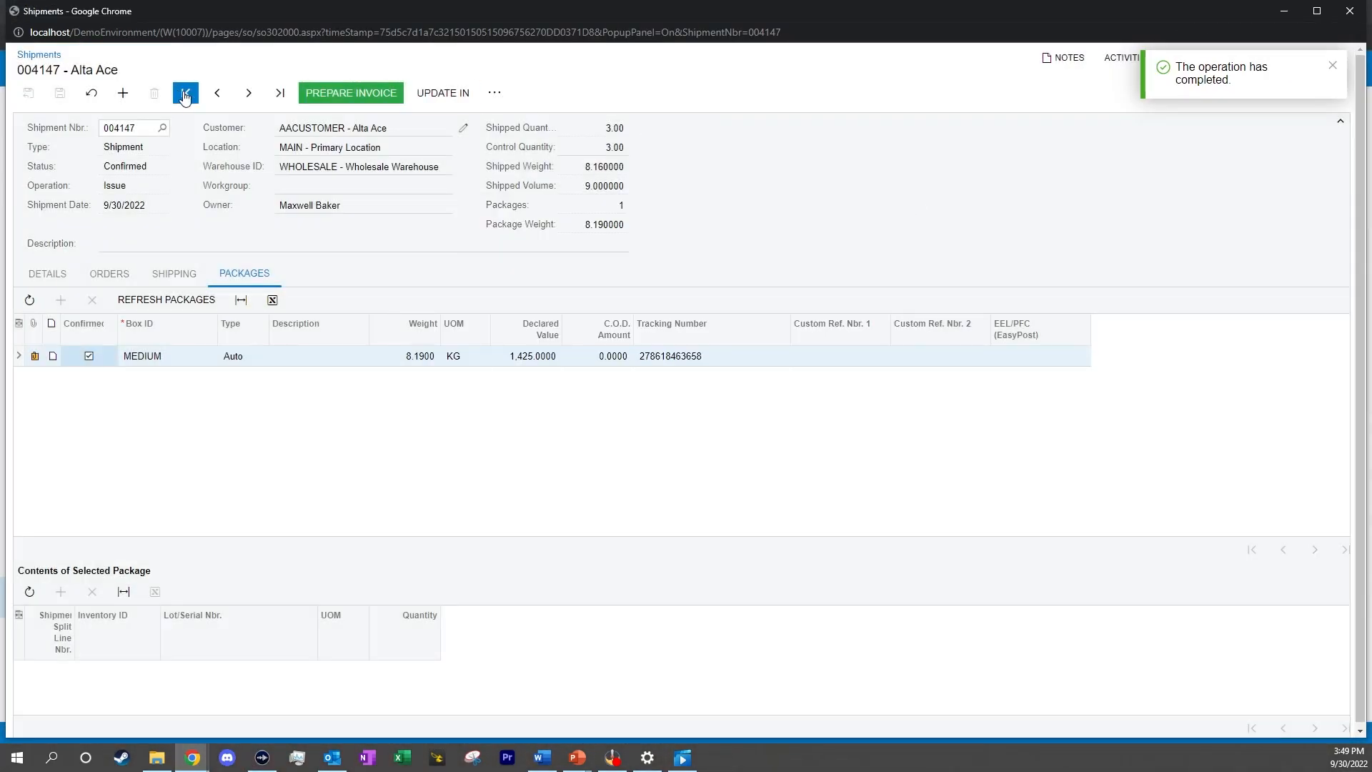
left_click(1349, 11)
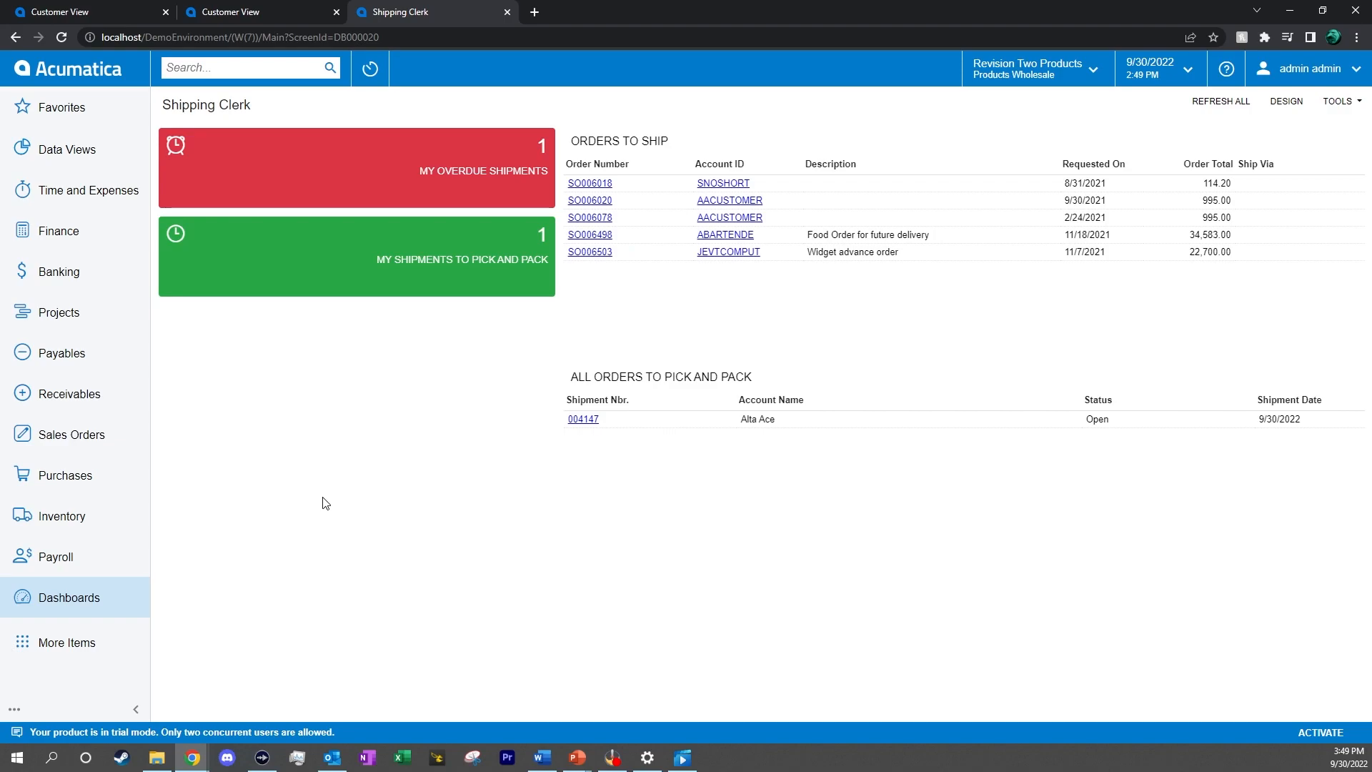
- Run Process Shipments with the Prepare Invoice action on the confirmed Alta Ace shipment
left_click(97, 438)
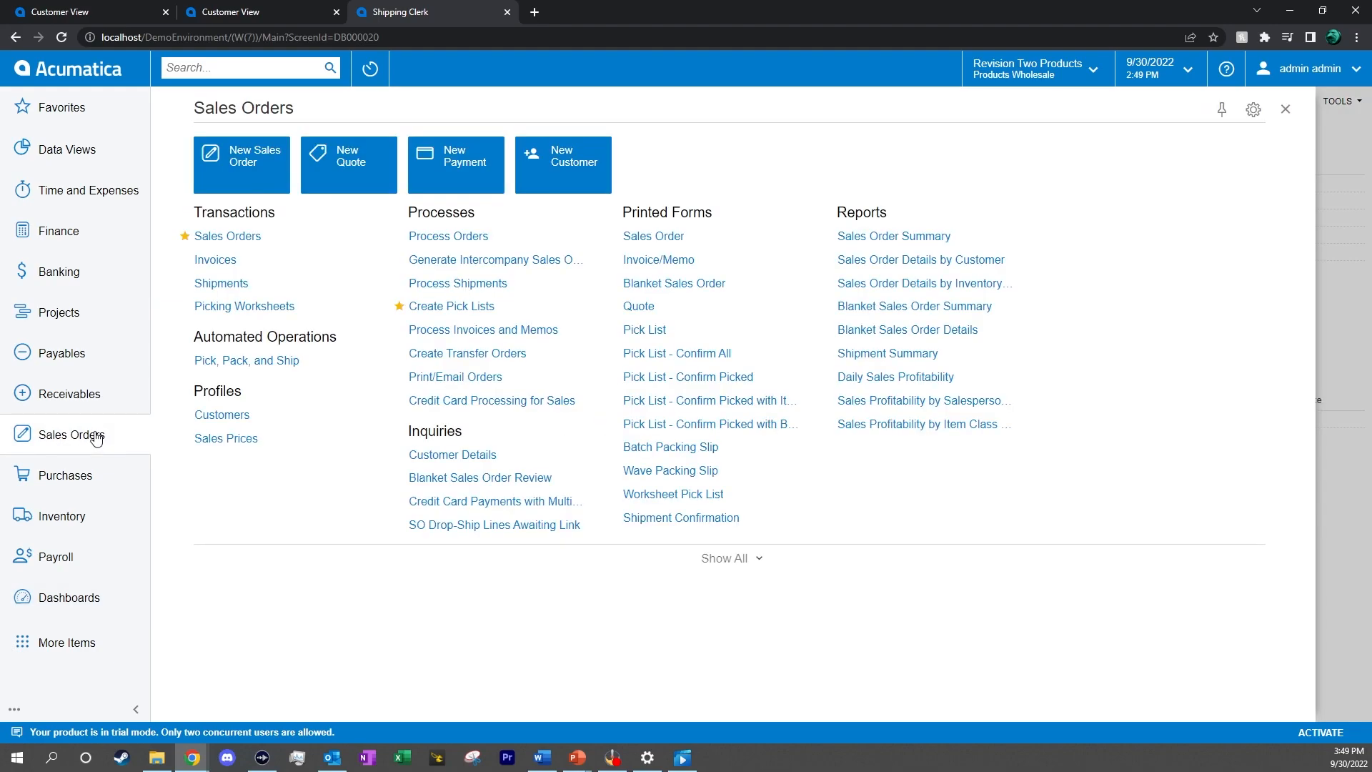
left_click(451, 285)
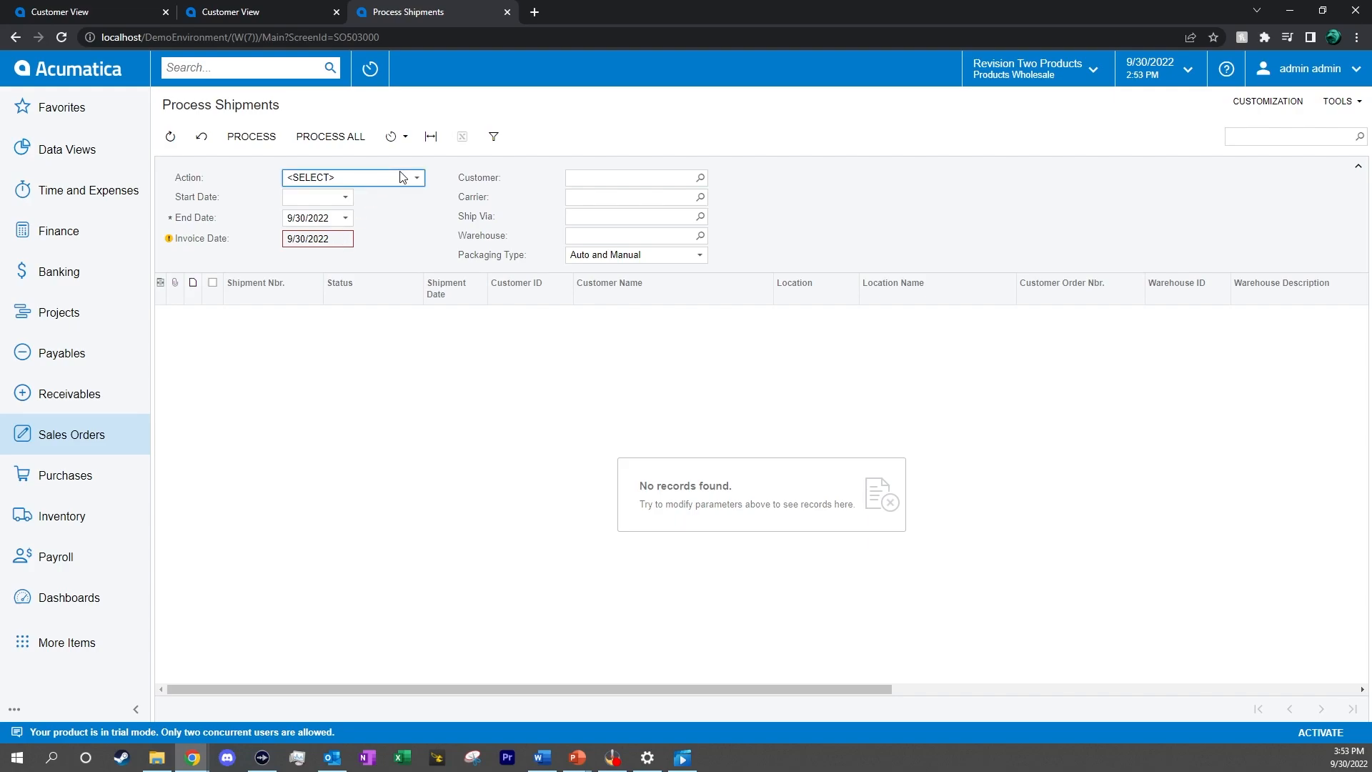
left_click(403, 177)
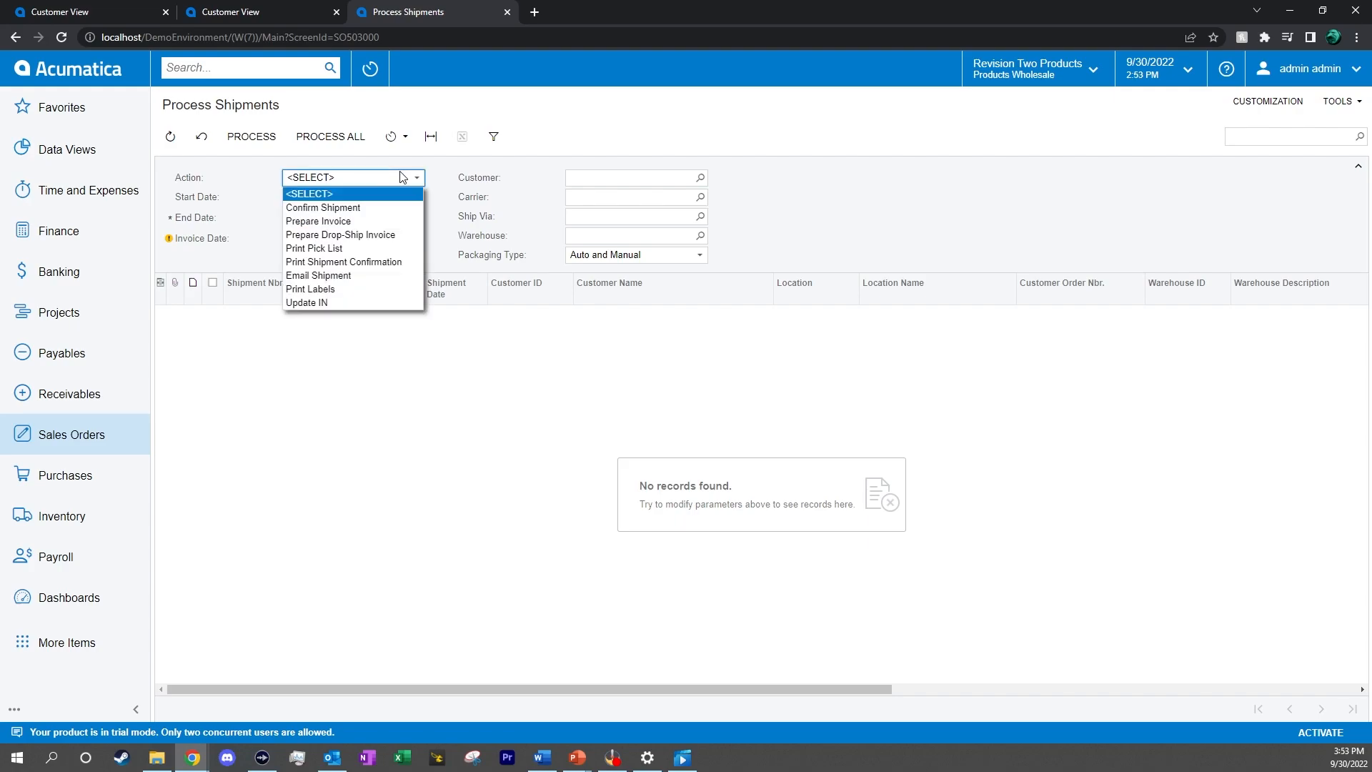
left_click(357, 227)
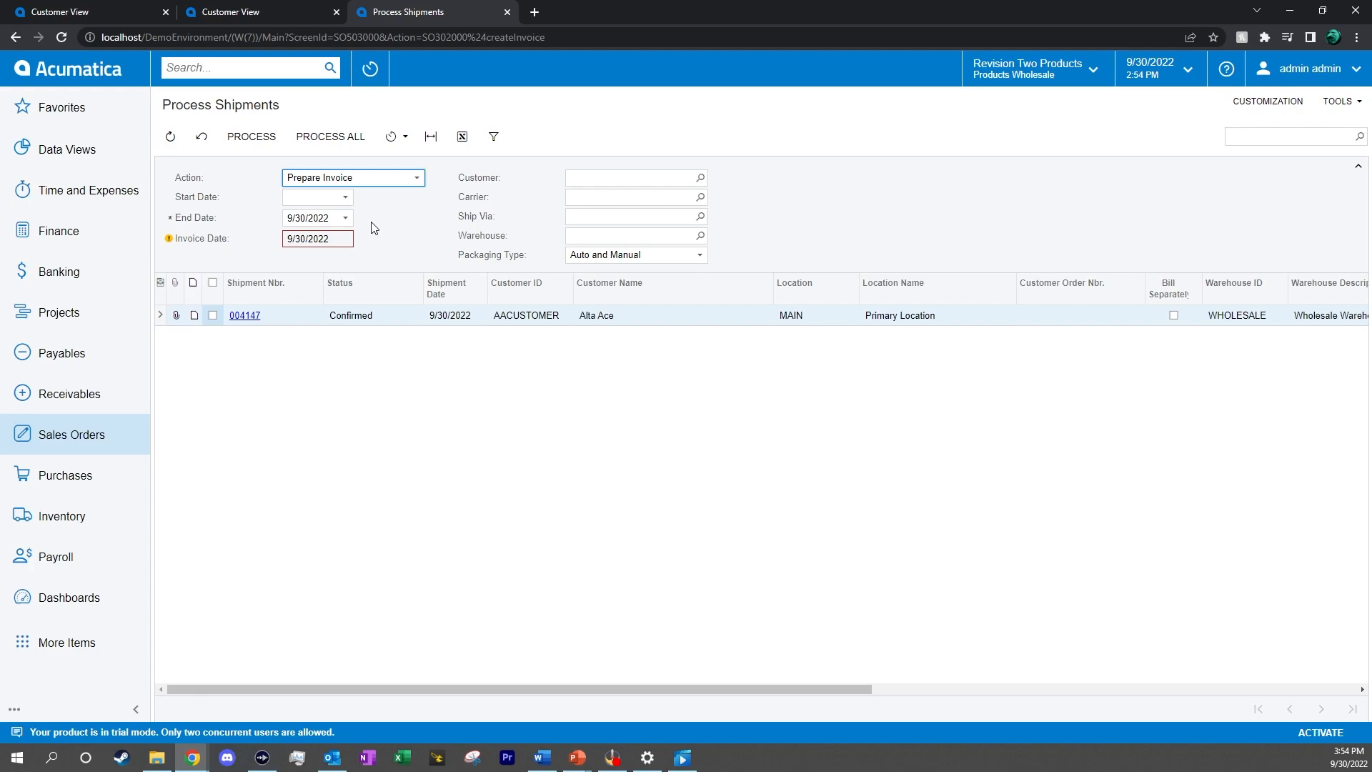
left_click(212, 315)
left_click(250, 137)
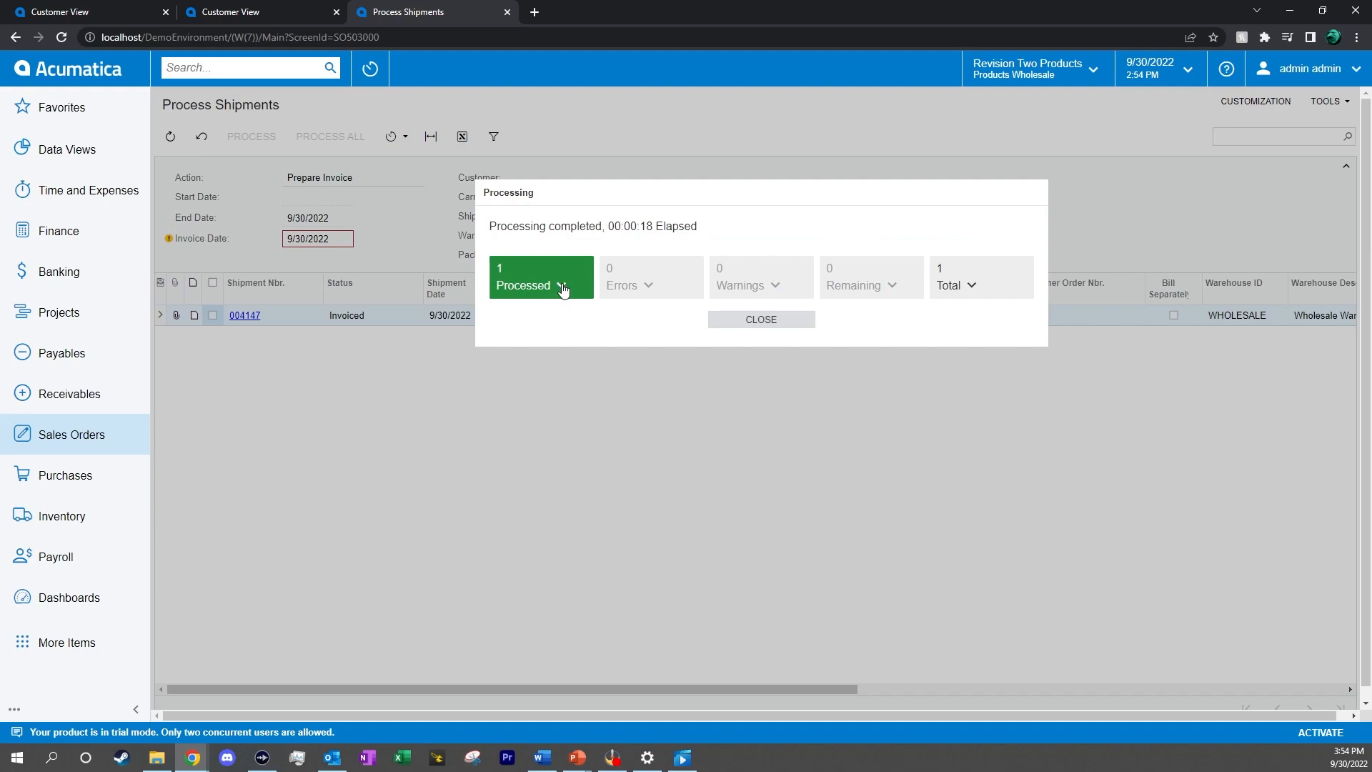
- Open the invoice linked to the processed shipment's order and email it to the customer
left_click(560, 288)
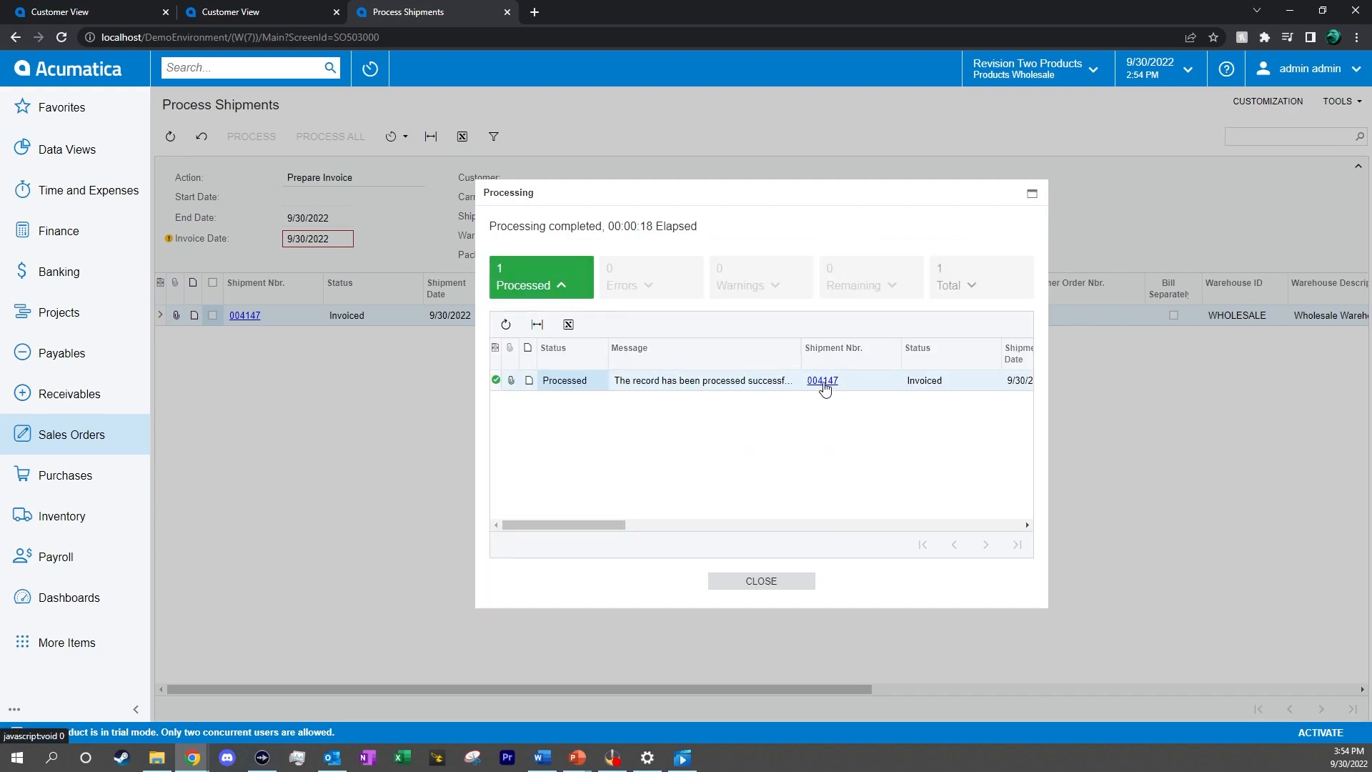
left_click(823, 381)
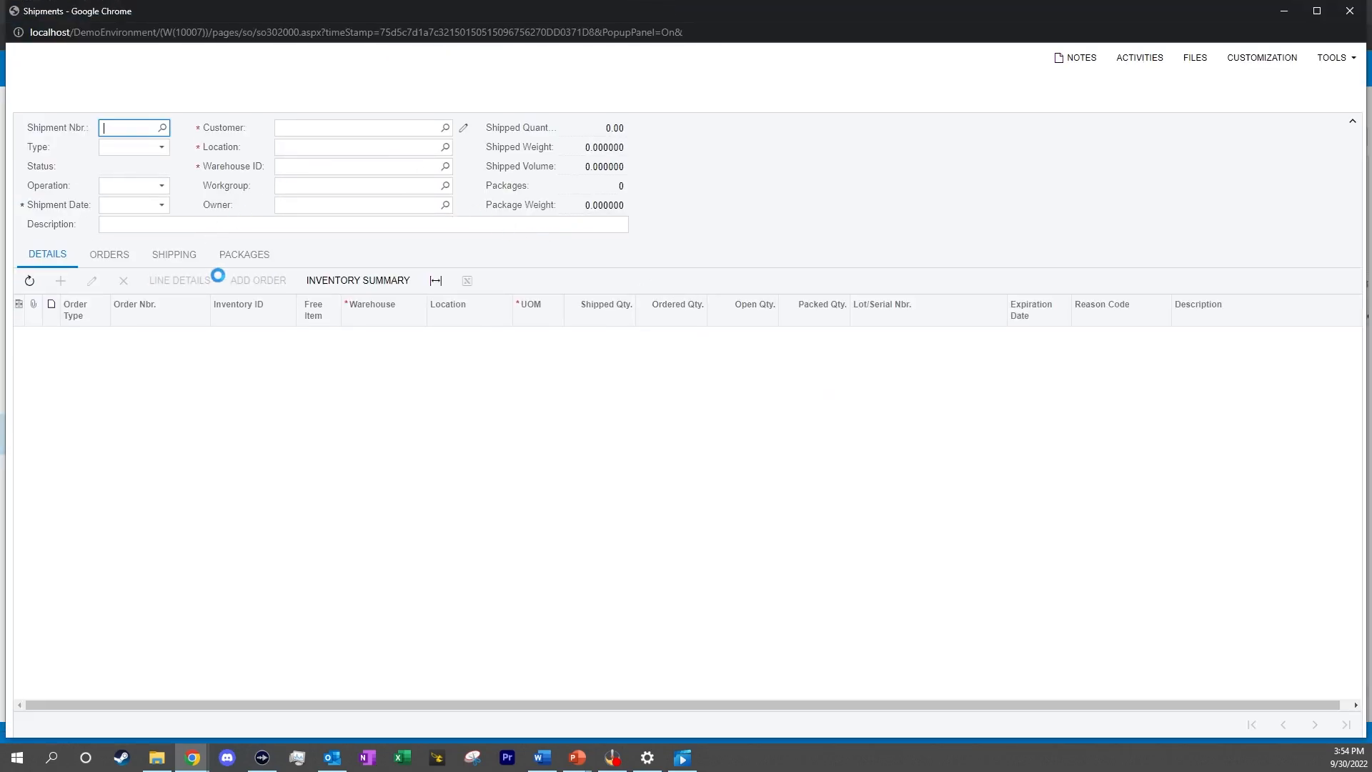
left_click(118, 277)
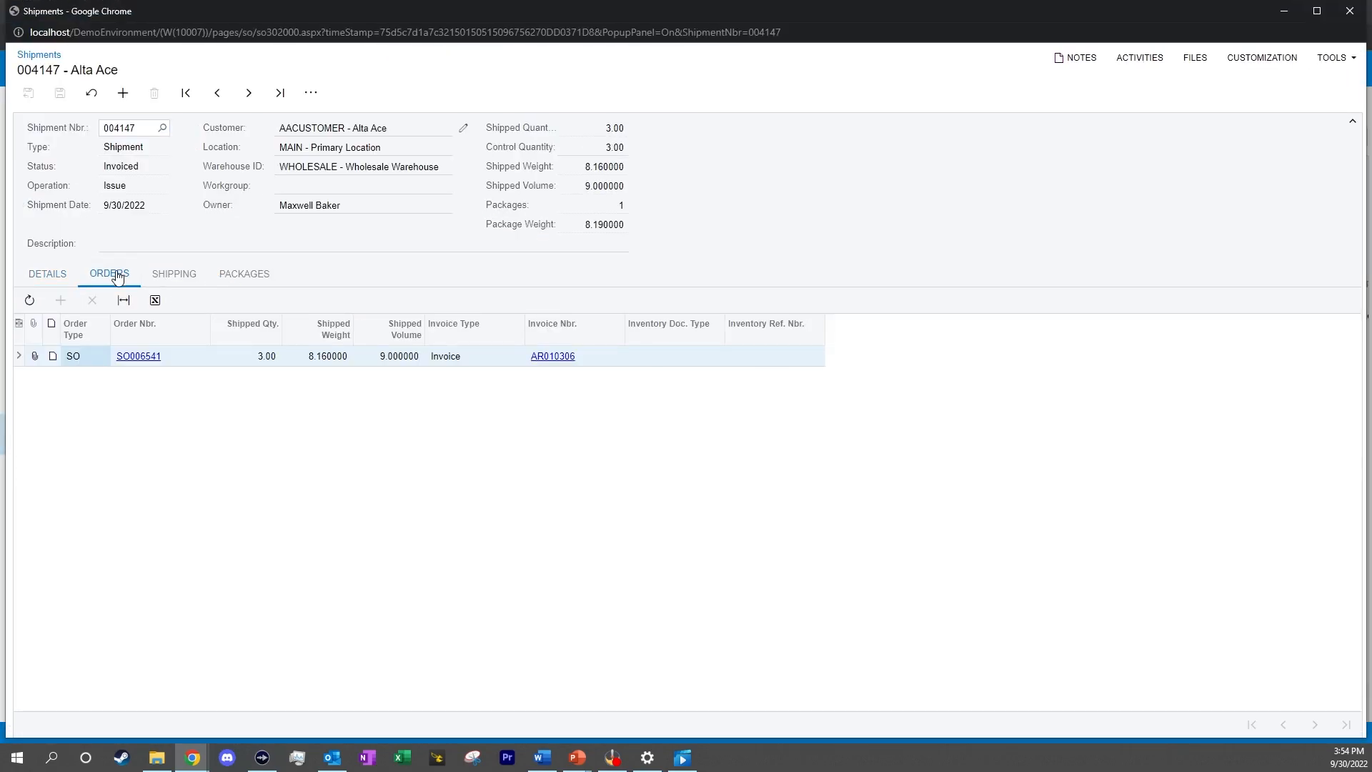
left_click(566, 364)
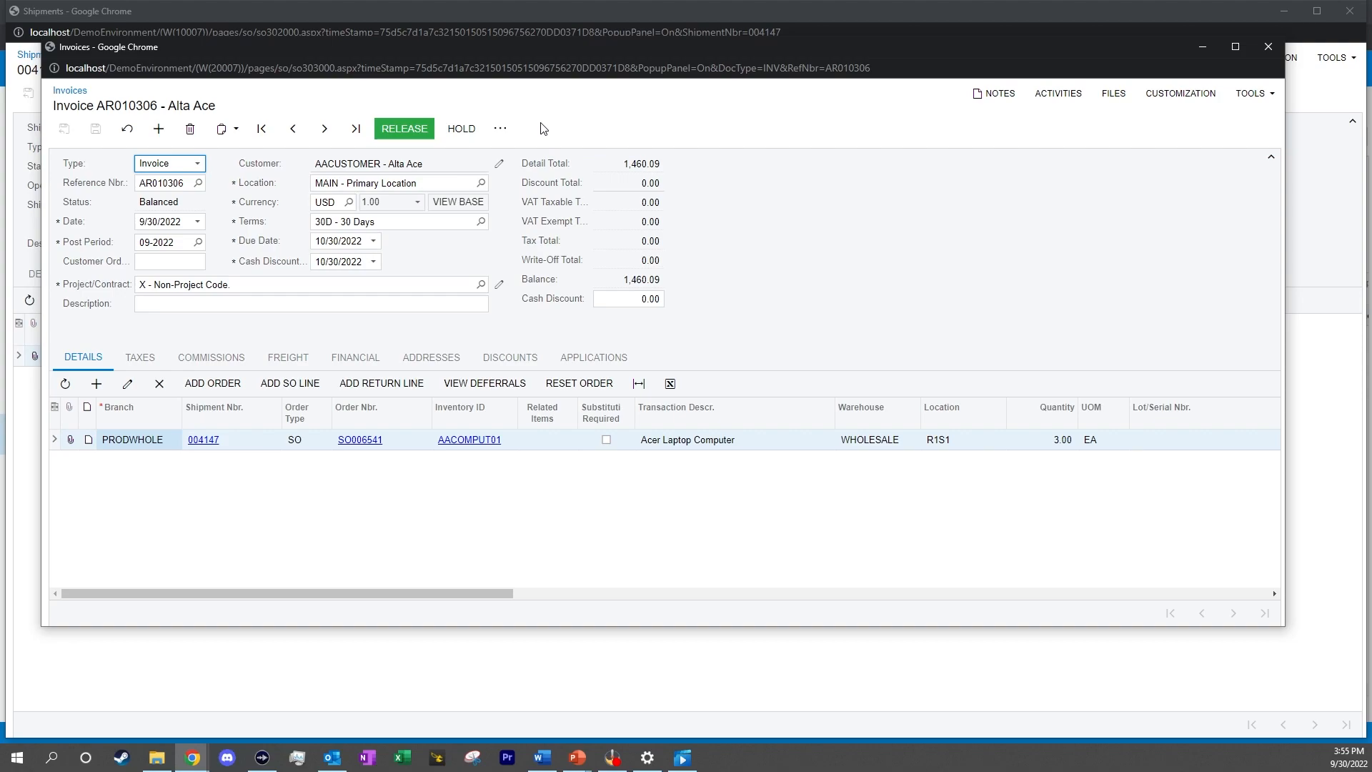
left_click(501, 129)
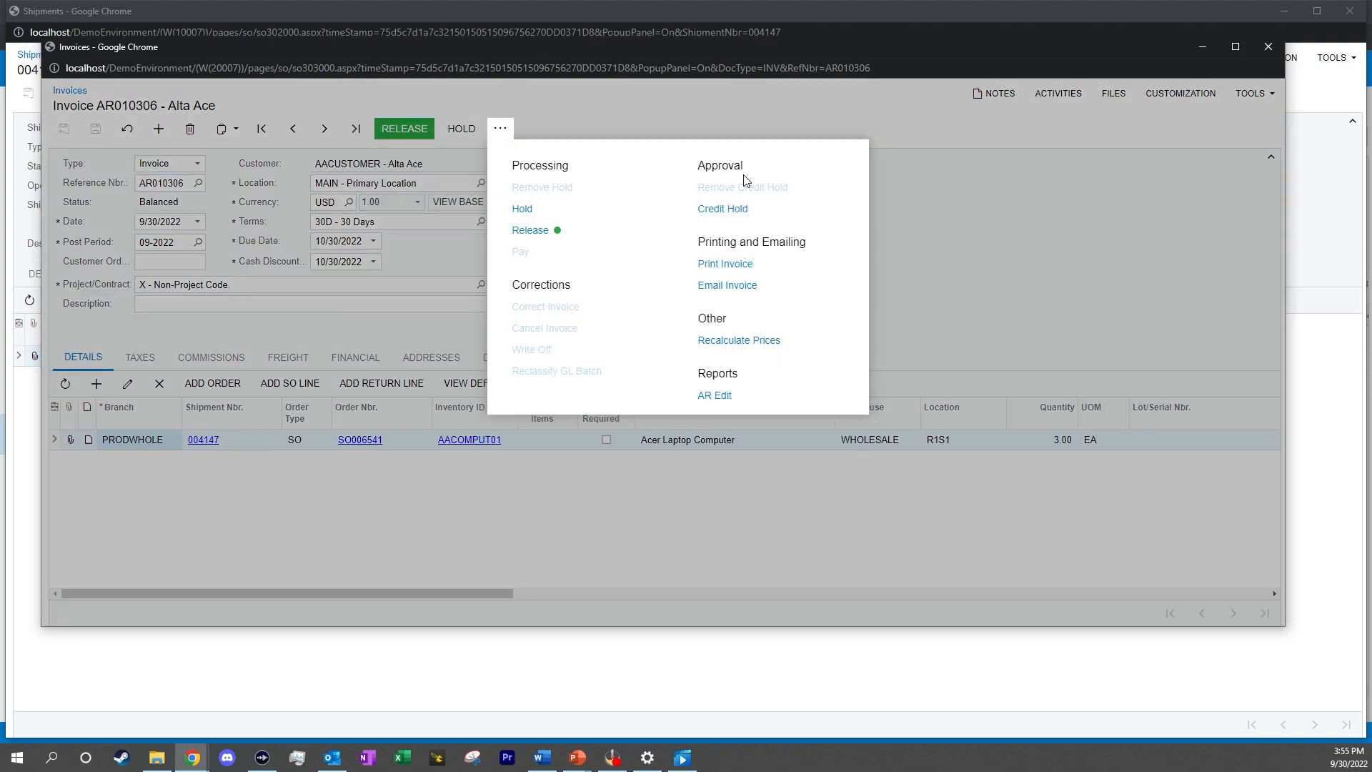
left_click(736, 285)
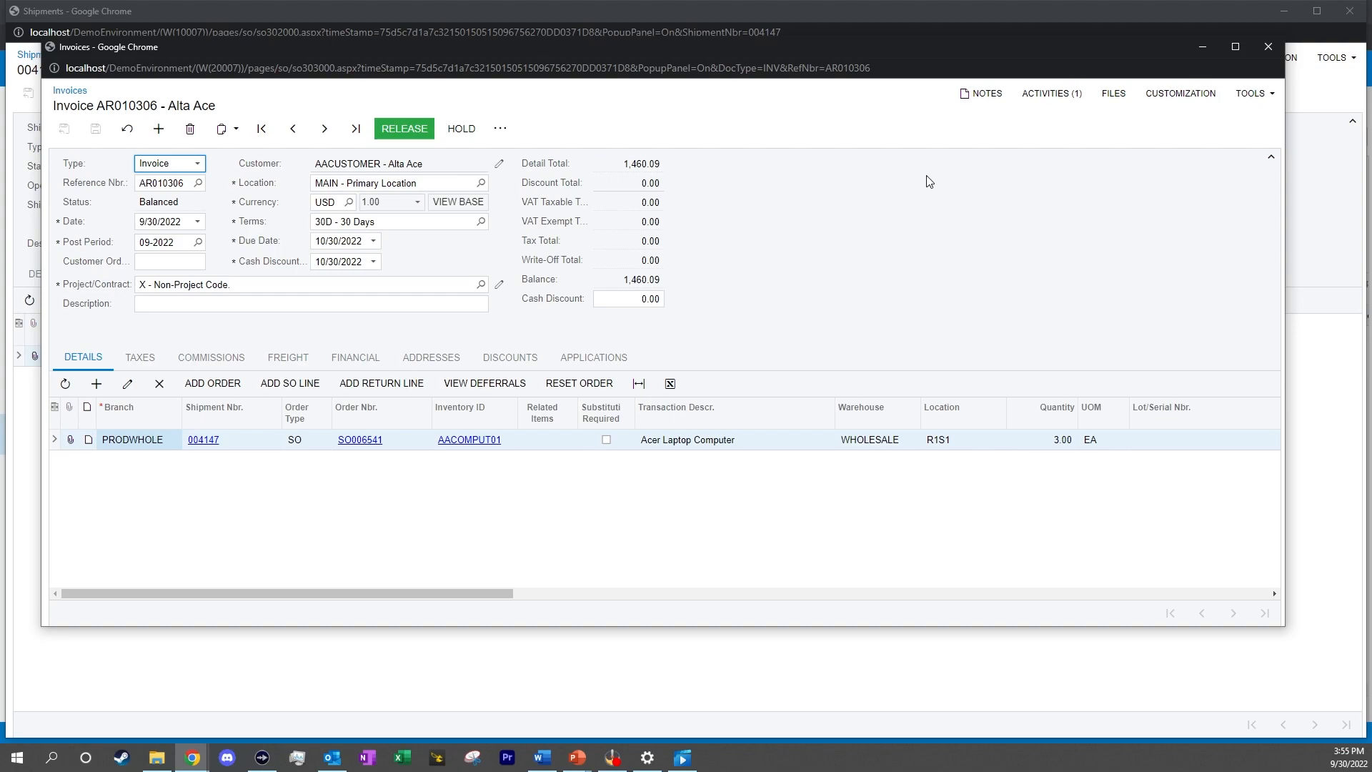
- View the invoice's email activity and its attached invoice PDF, then close the PDF and the processing results
left_click(1056, 94)
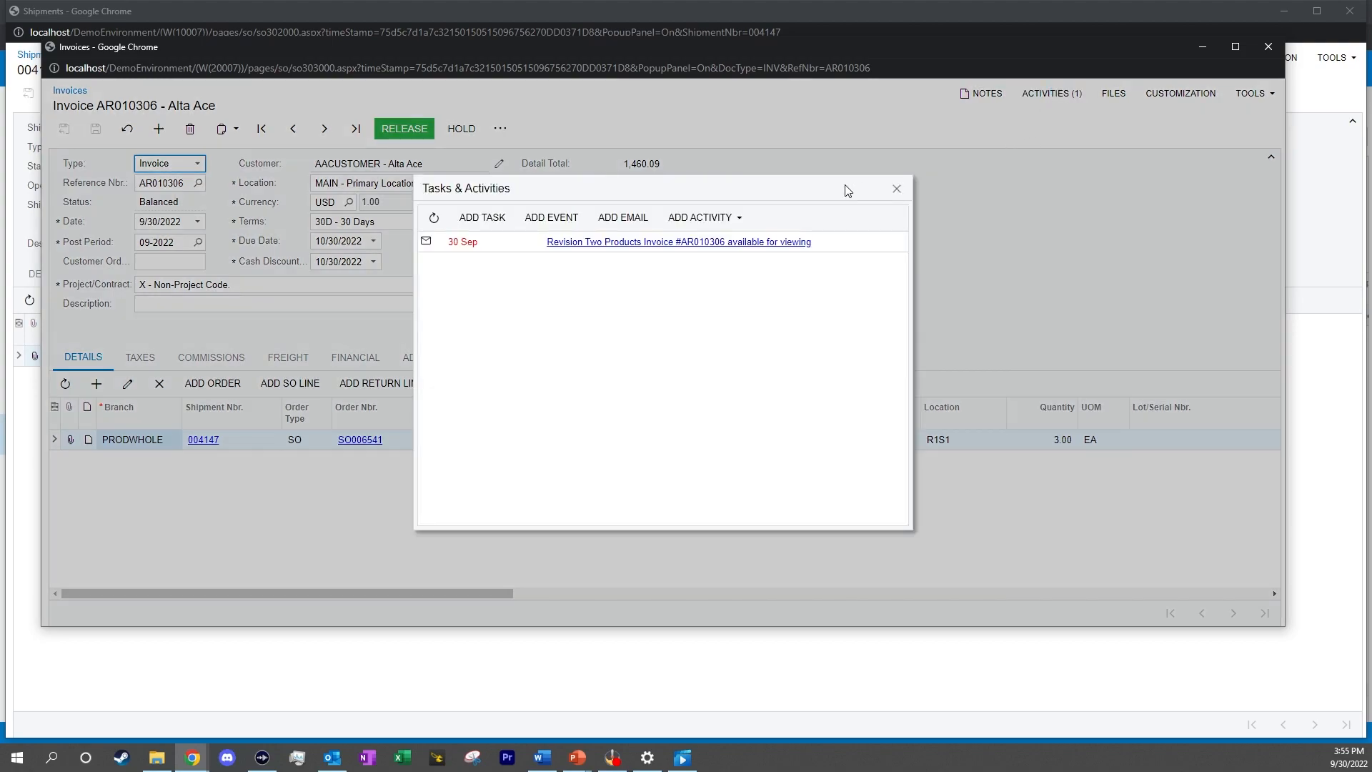
left_click(713, 241)
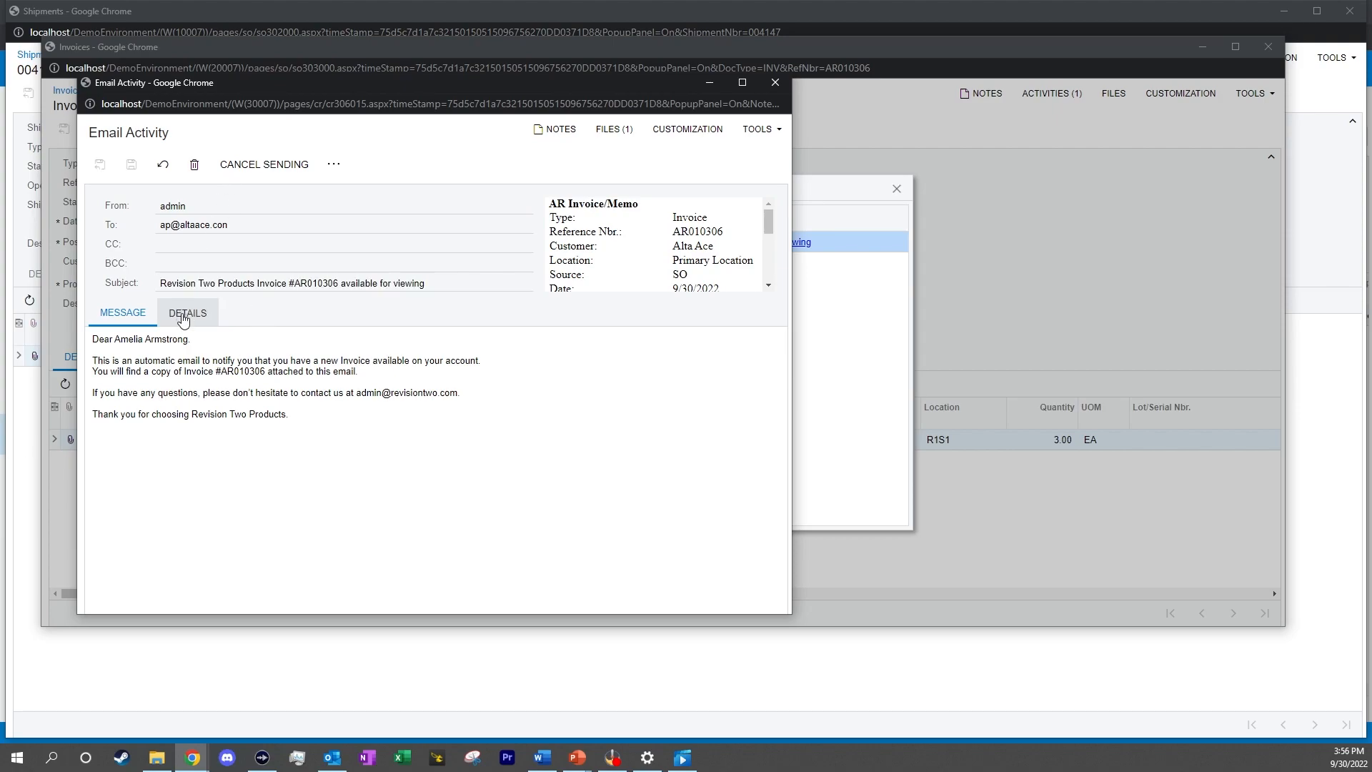
left_click(604, 129)
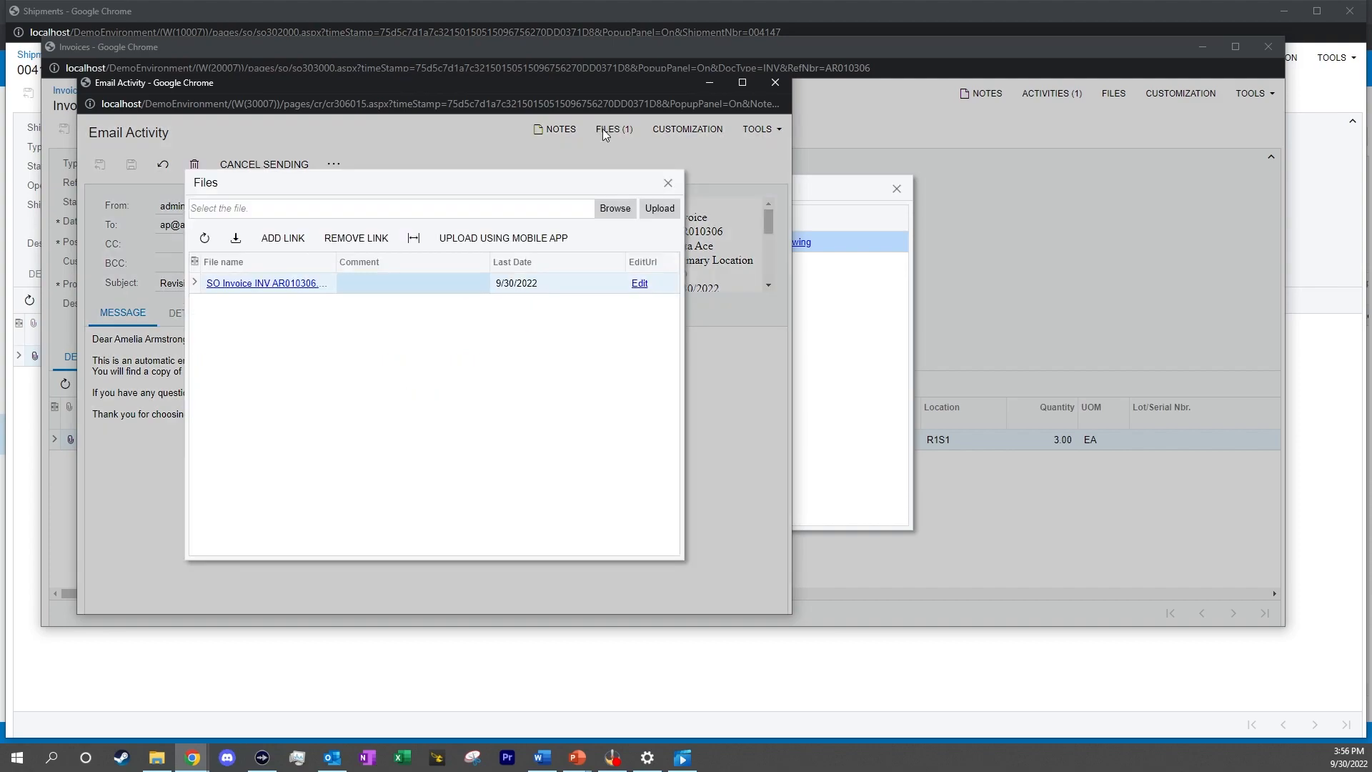
left_click(260, 283)
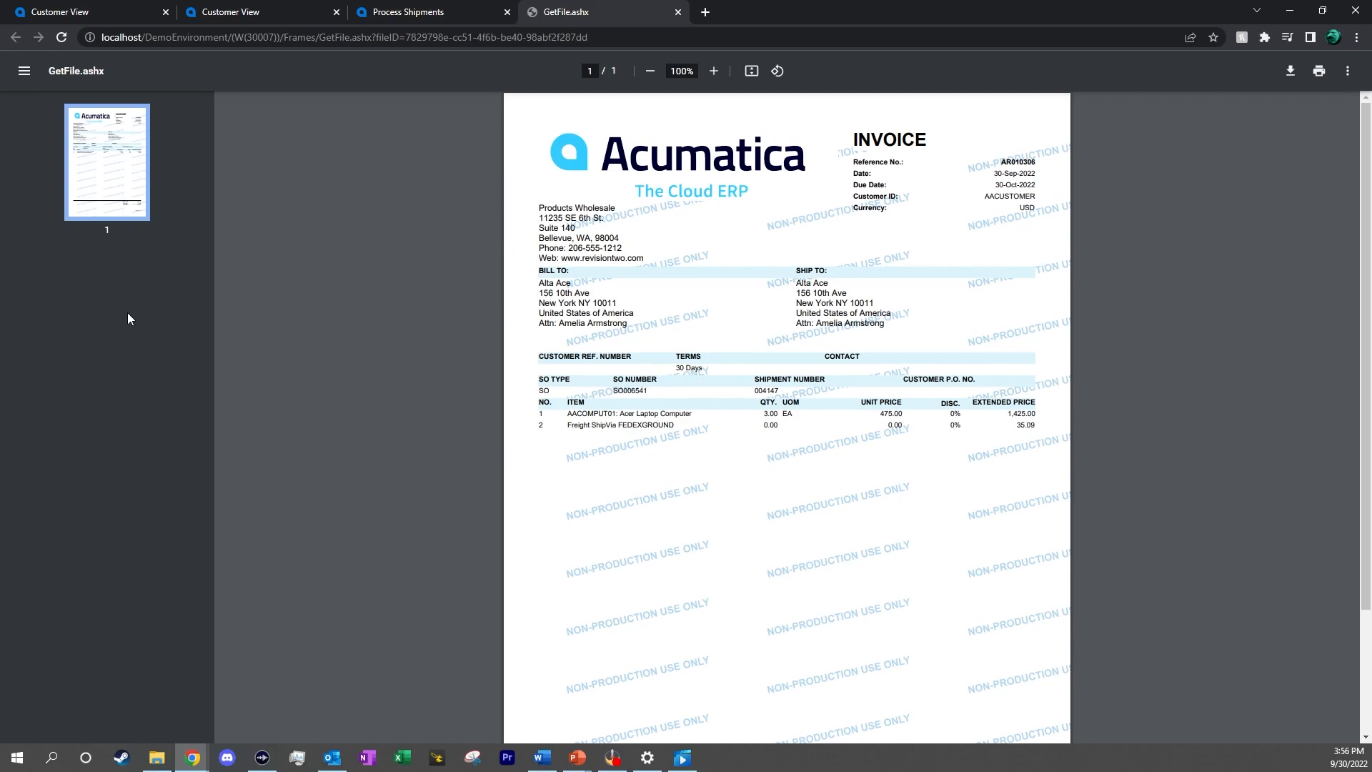
left_click(678, 11)
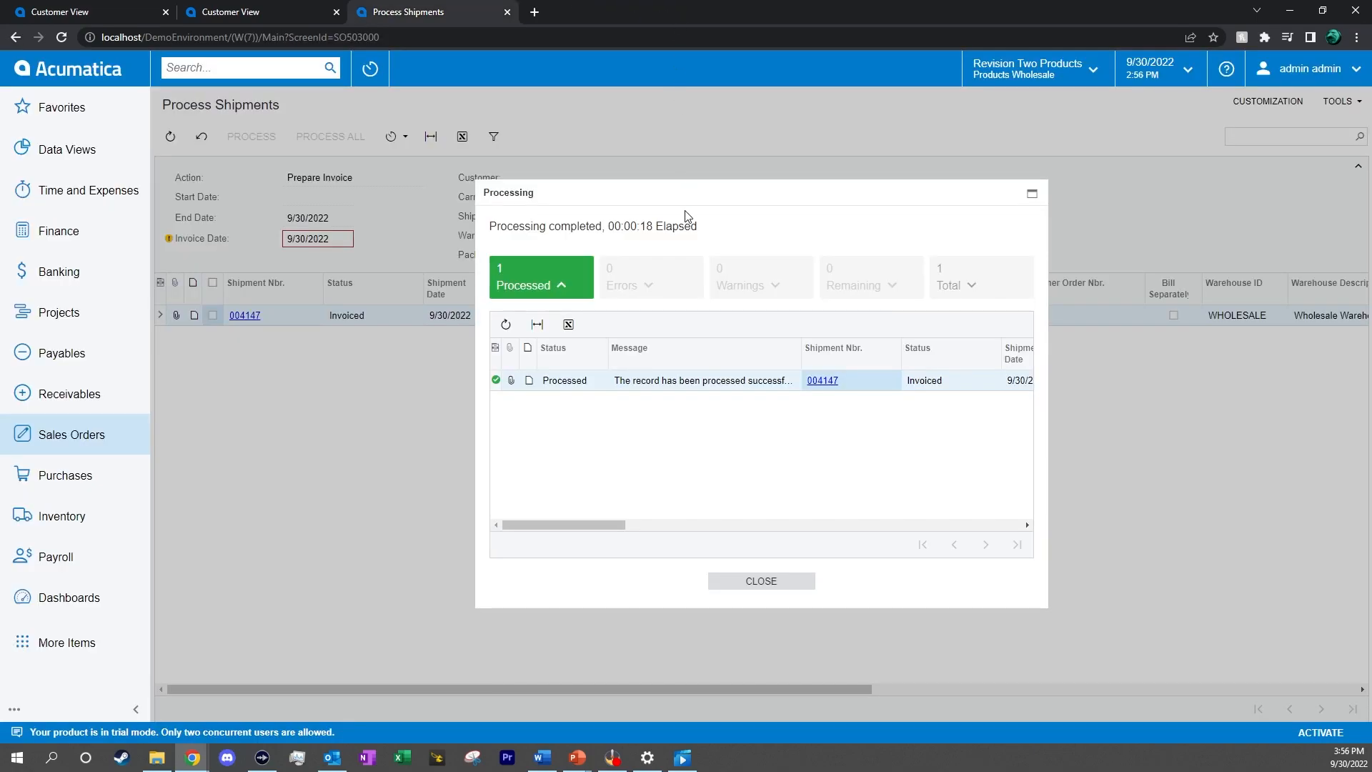
left_click(773, 582)
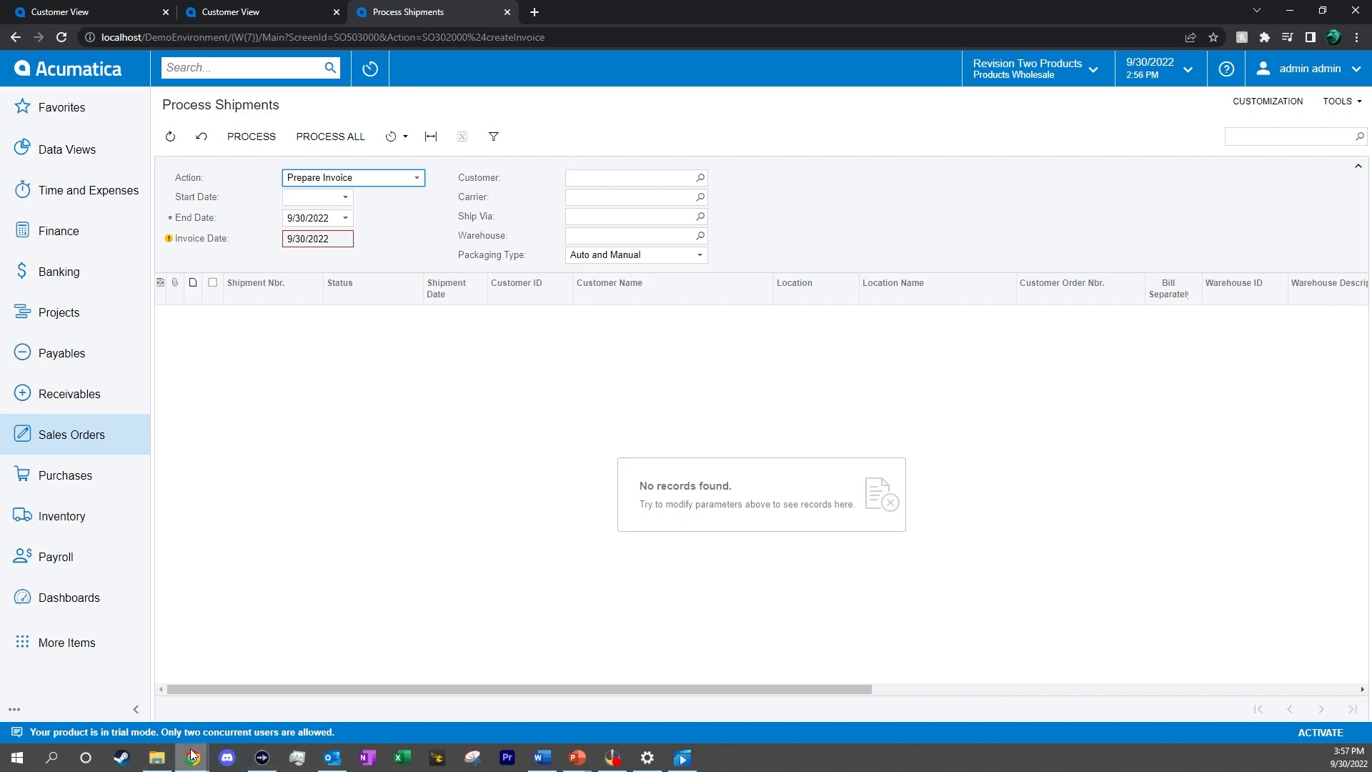
- Return to the Alta Ace invoice, release it and close its window
mouse_move(193, 754)
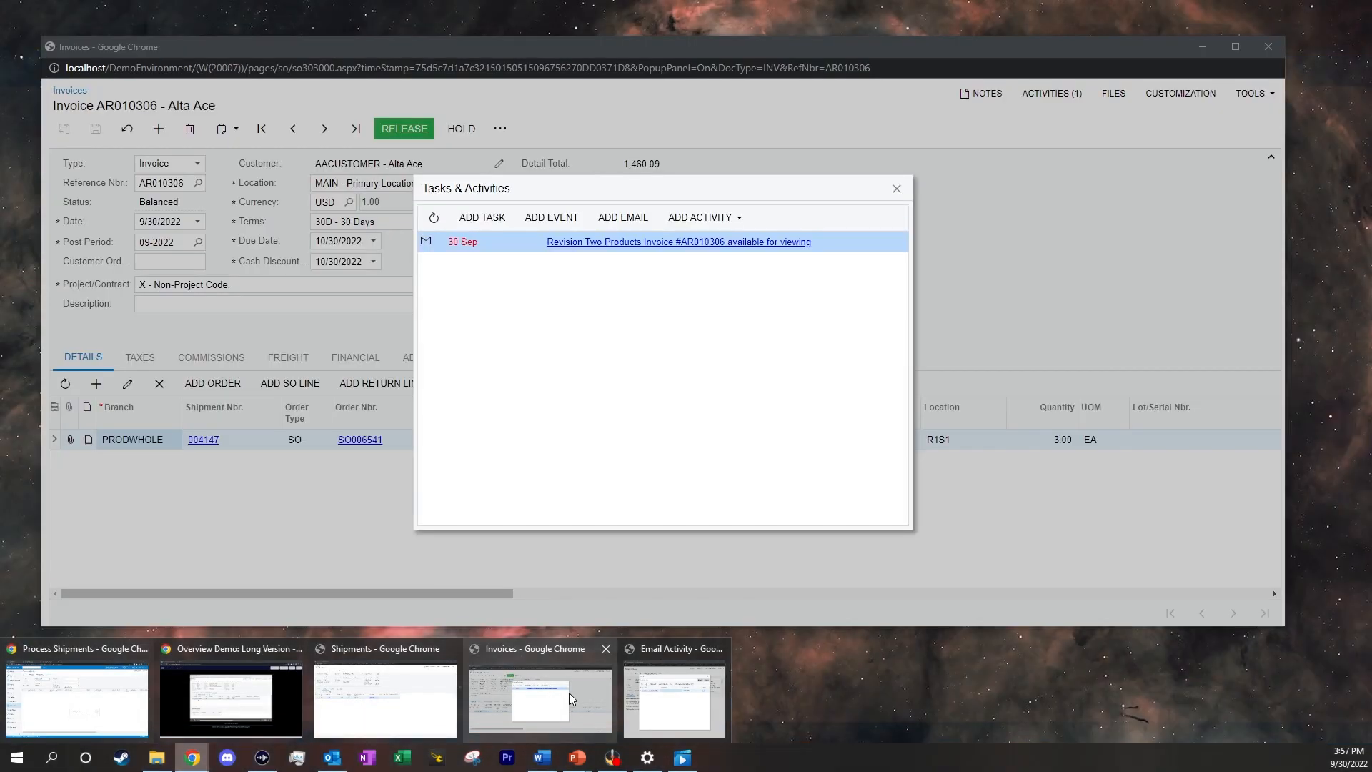
left_click(569, 692)
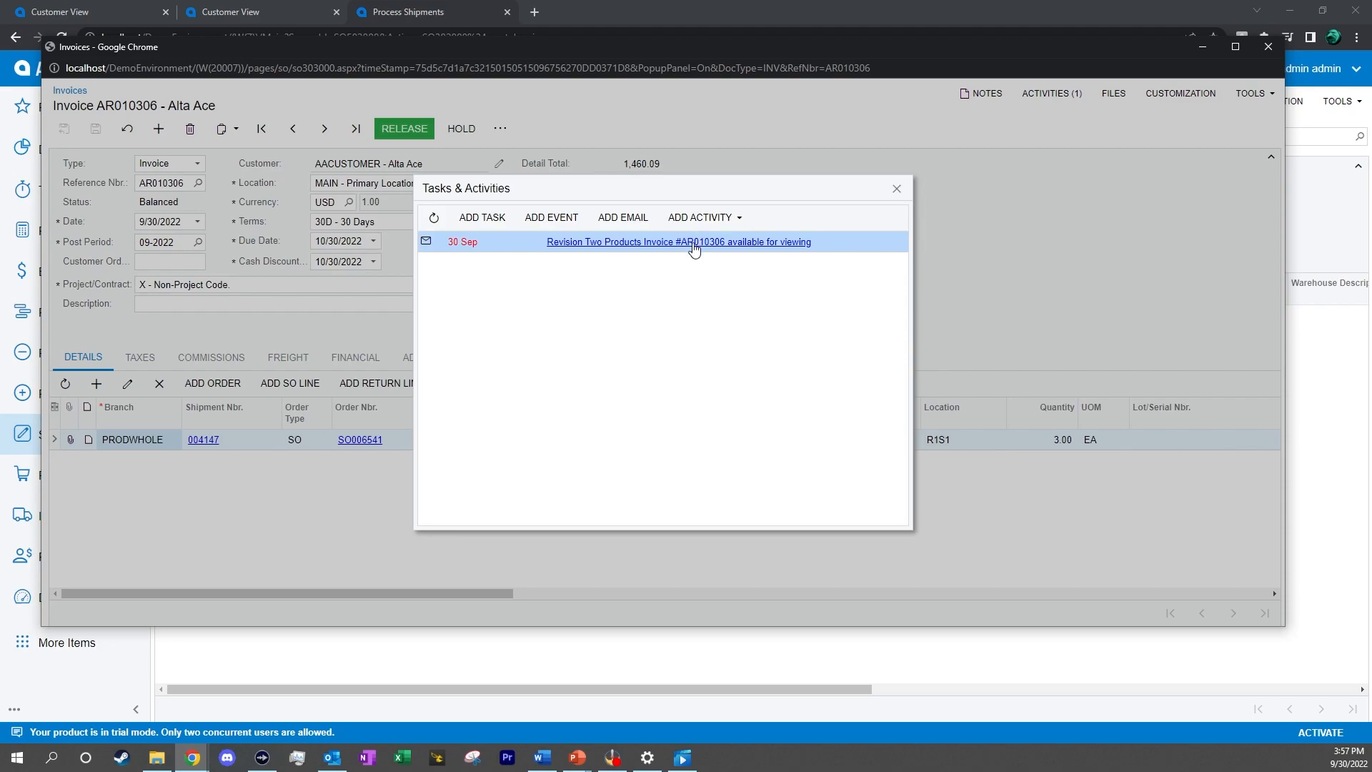
left_click(896, 188)
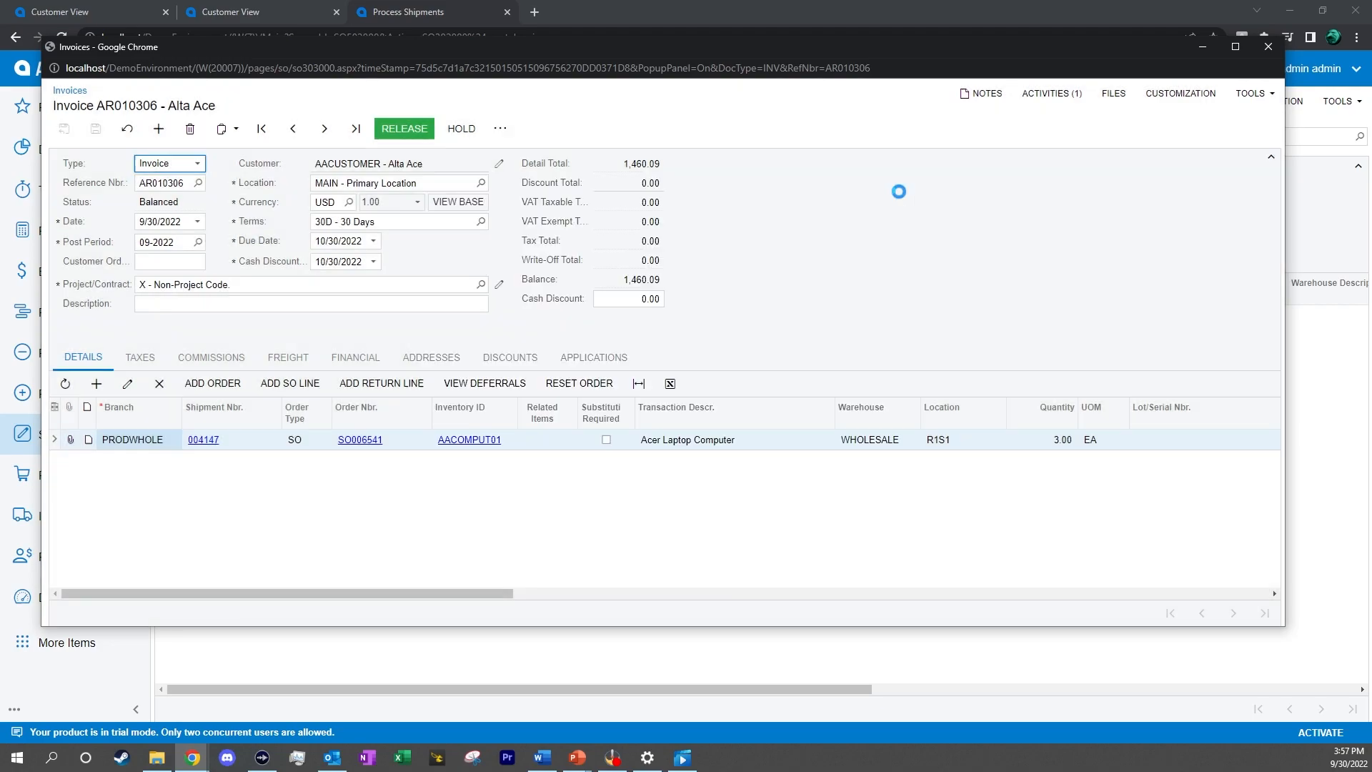
left_click(404, 130)
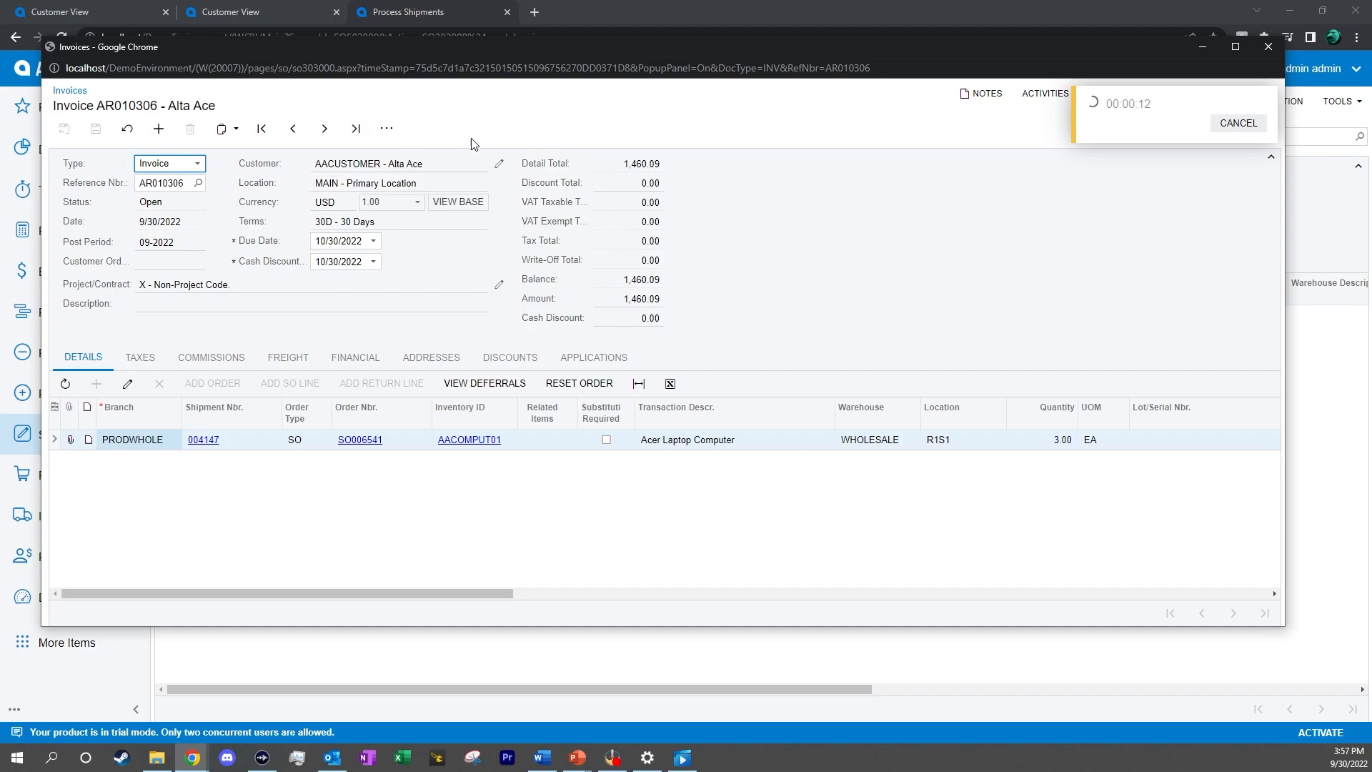
left_click(1261, 47)
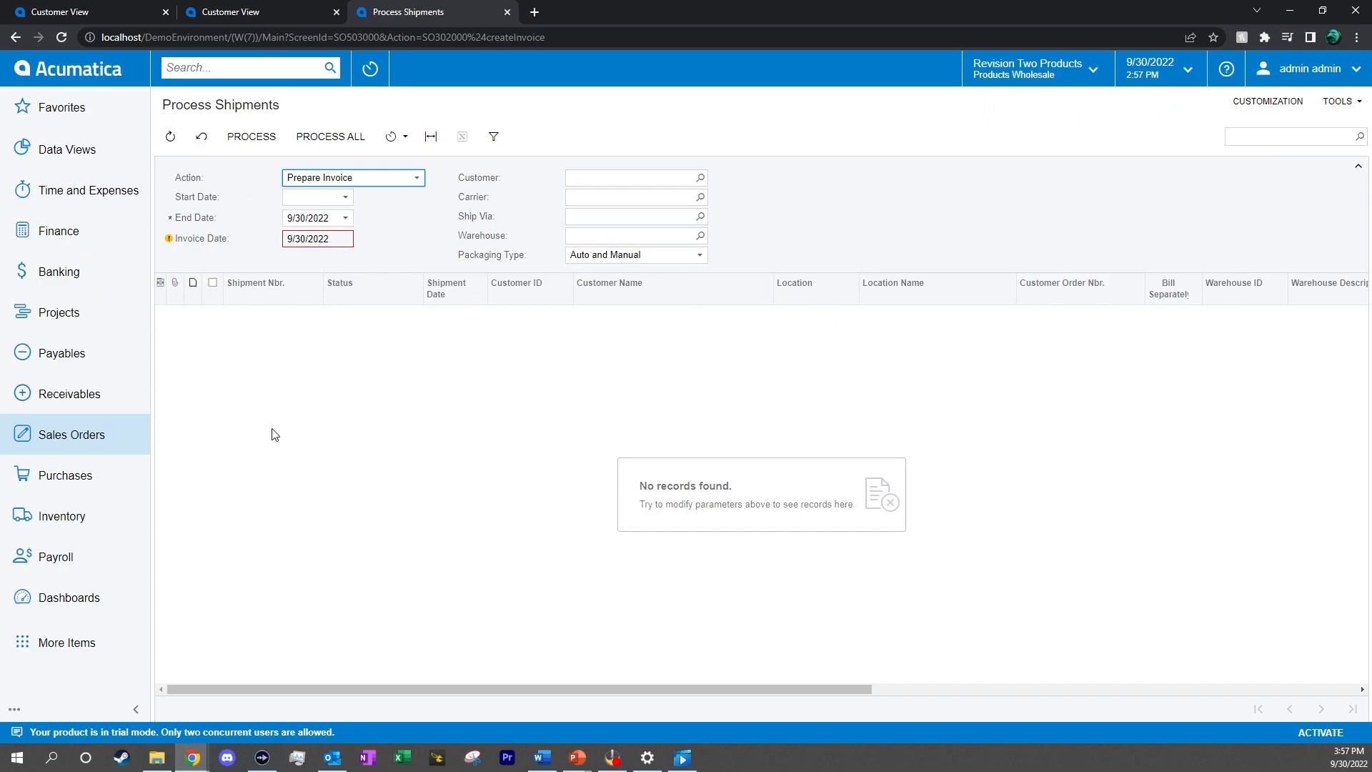
- Create a new SO-type sales order for customer AACUSTOMER - Alta Ace
left_click(147, 434)
left_click(232, 145)
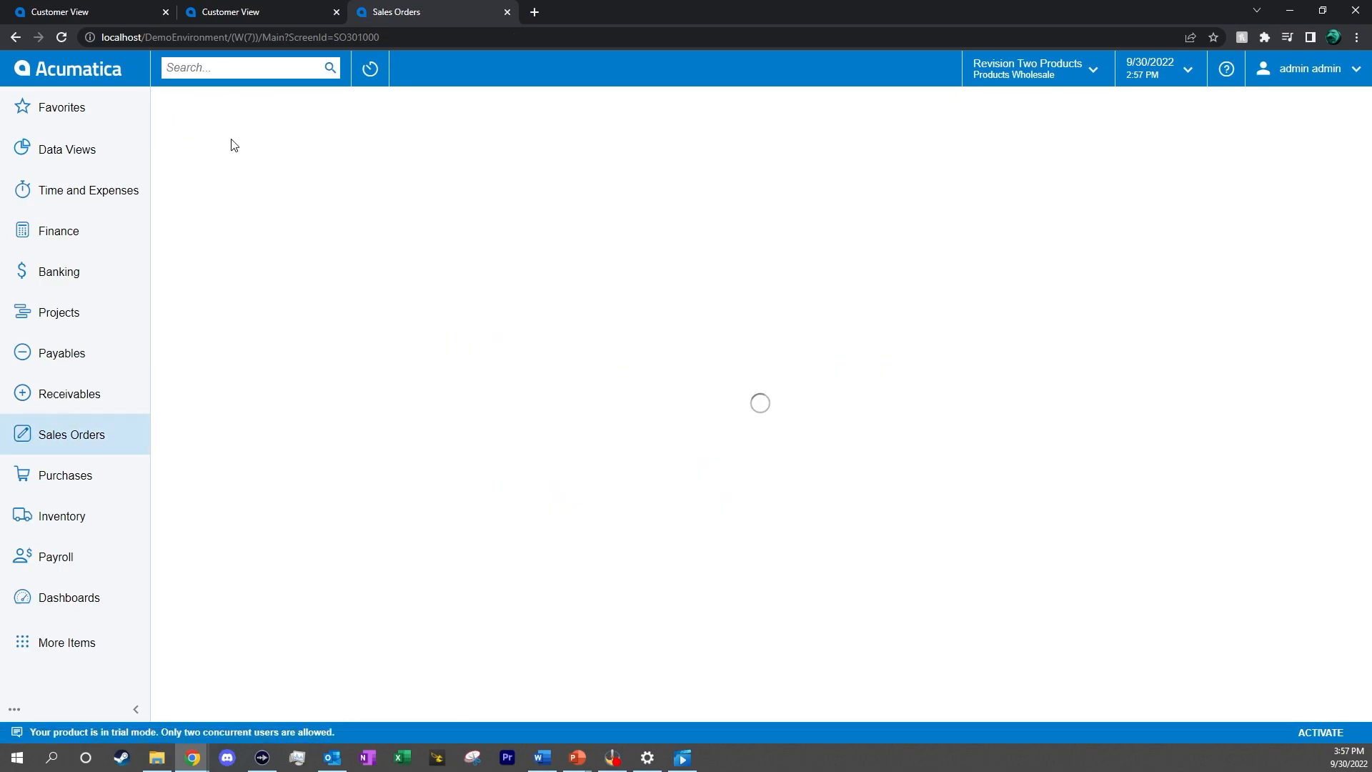
left_click(466, 147)
left_click(569, 172)
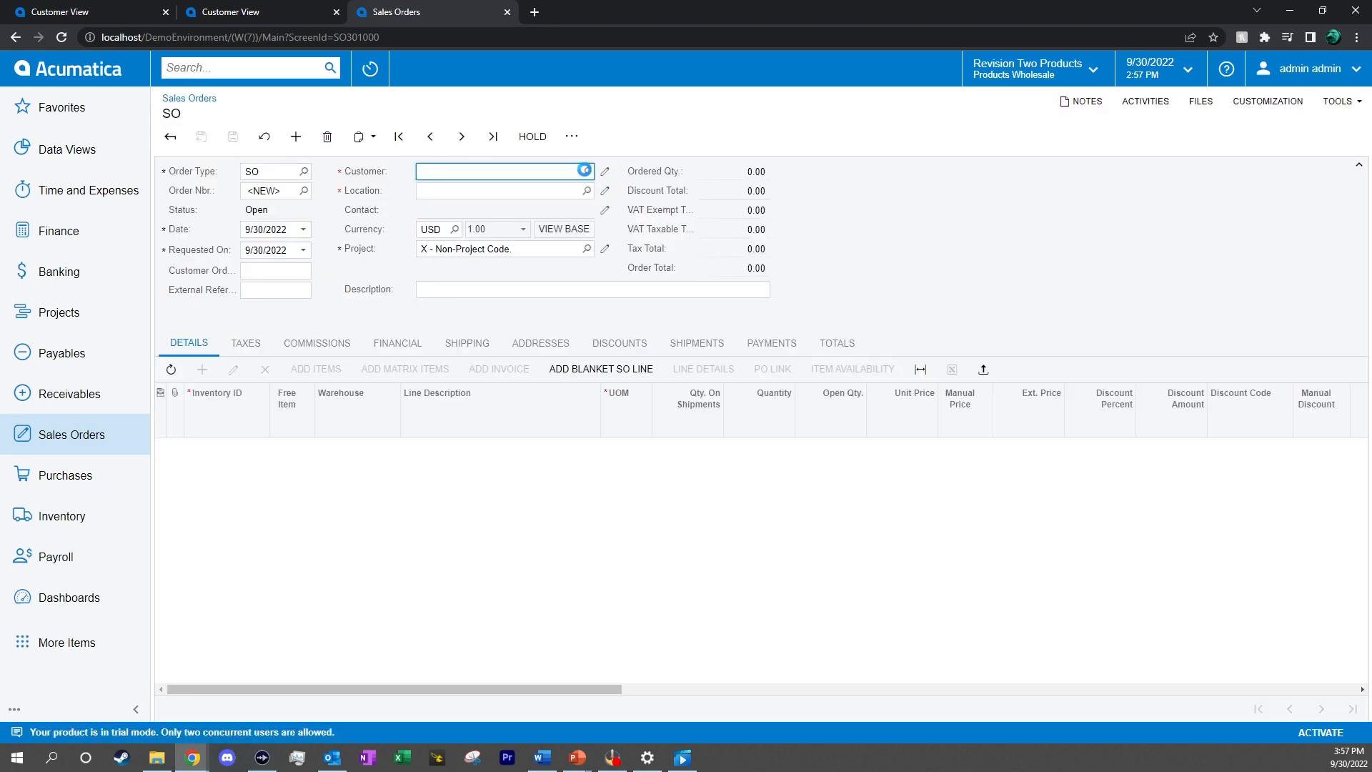
key("F3")
double_click(582, 280)
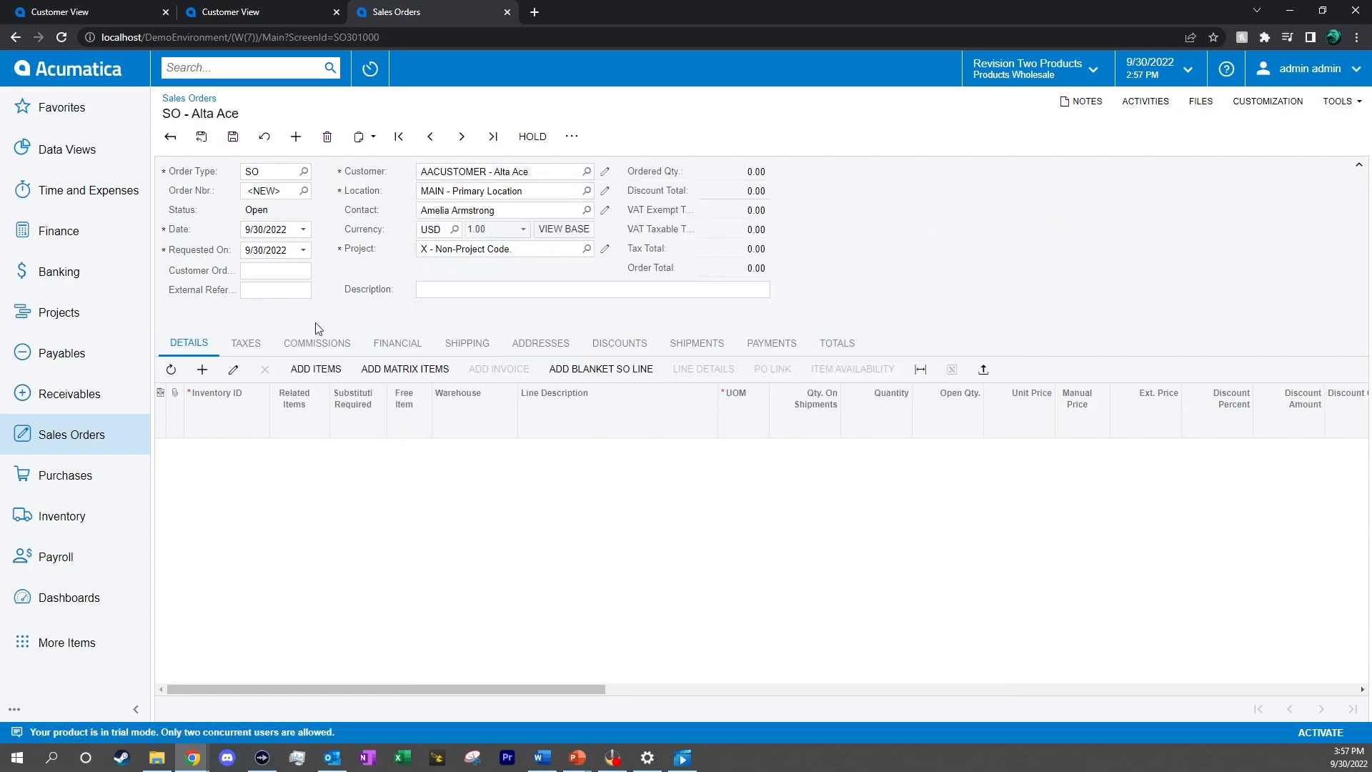
- Add one AACOMPUT01 Acer Laptop Computer from the WHOLESALE warehouse to the order through the inventory lookup
left_click(310, 368)
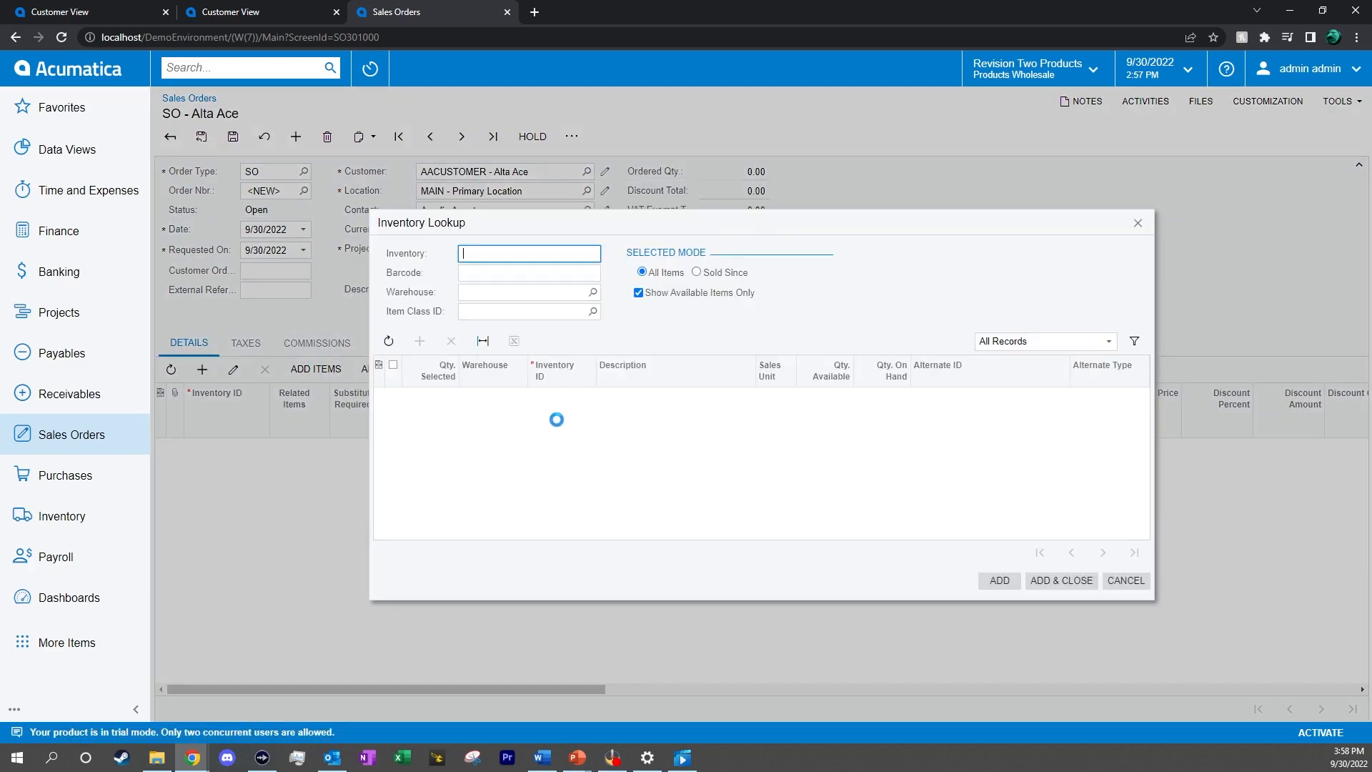
left_click(394, 418)
left_click(1072, 580)
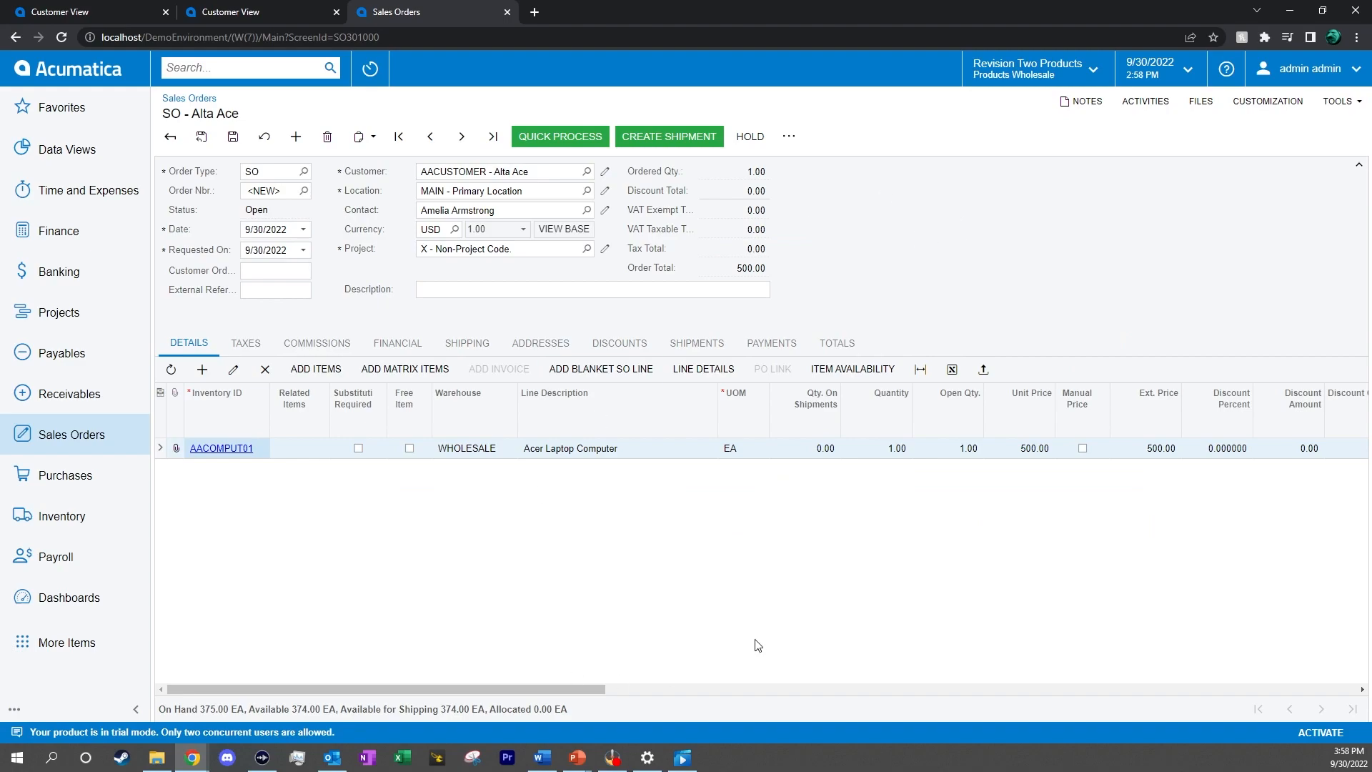
- Set the order's Quick Process options to print the pick list and labels, with Email Invoice switched off
left_click(558, 136)
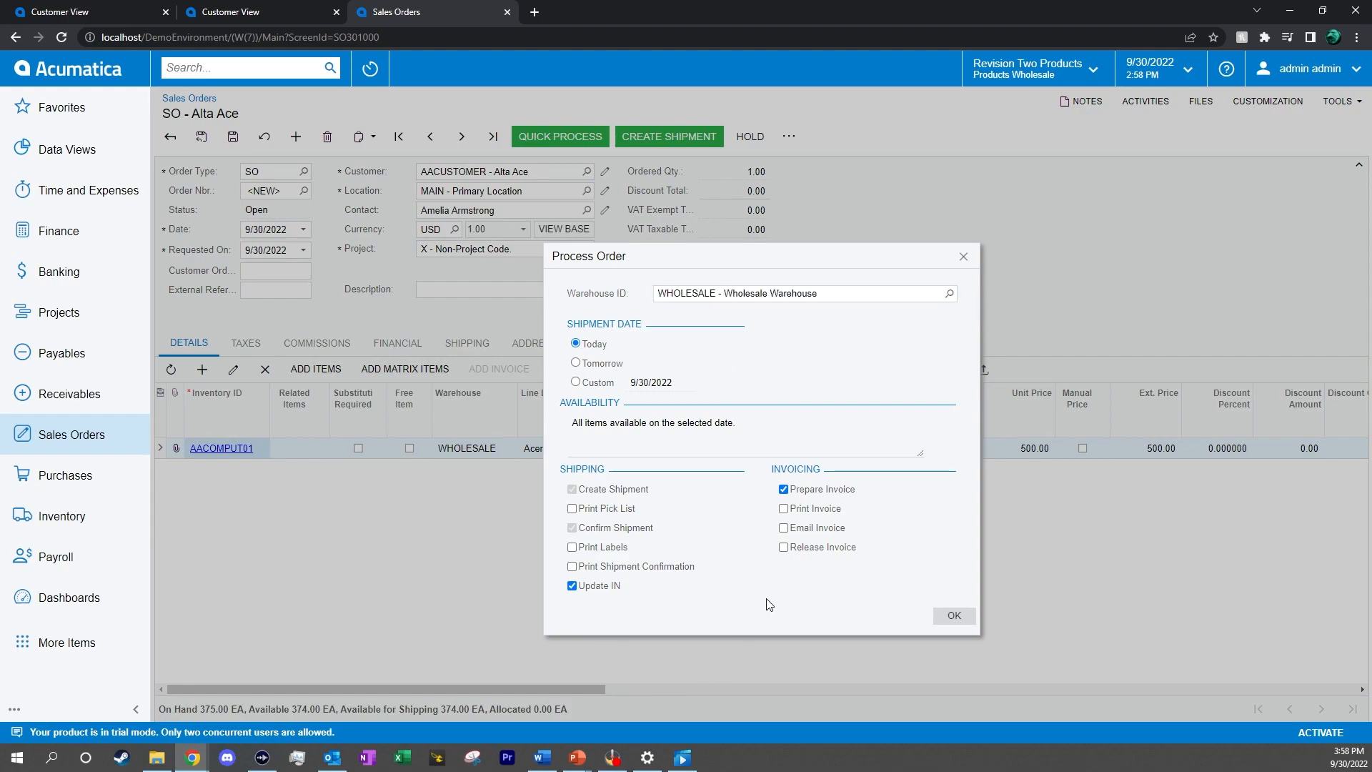
left_click(572, 508)
left_click(580, 548)
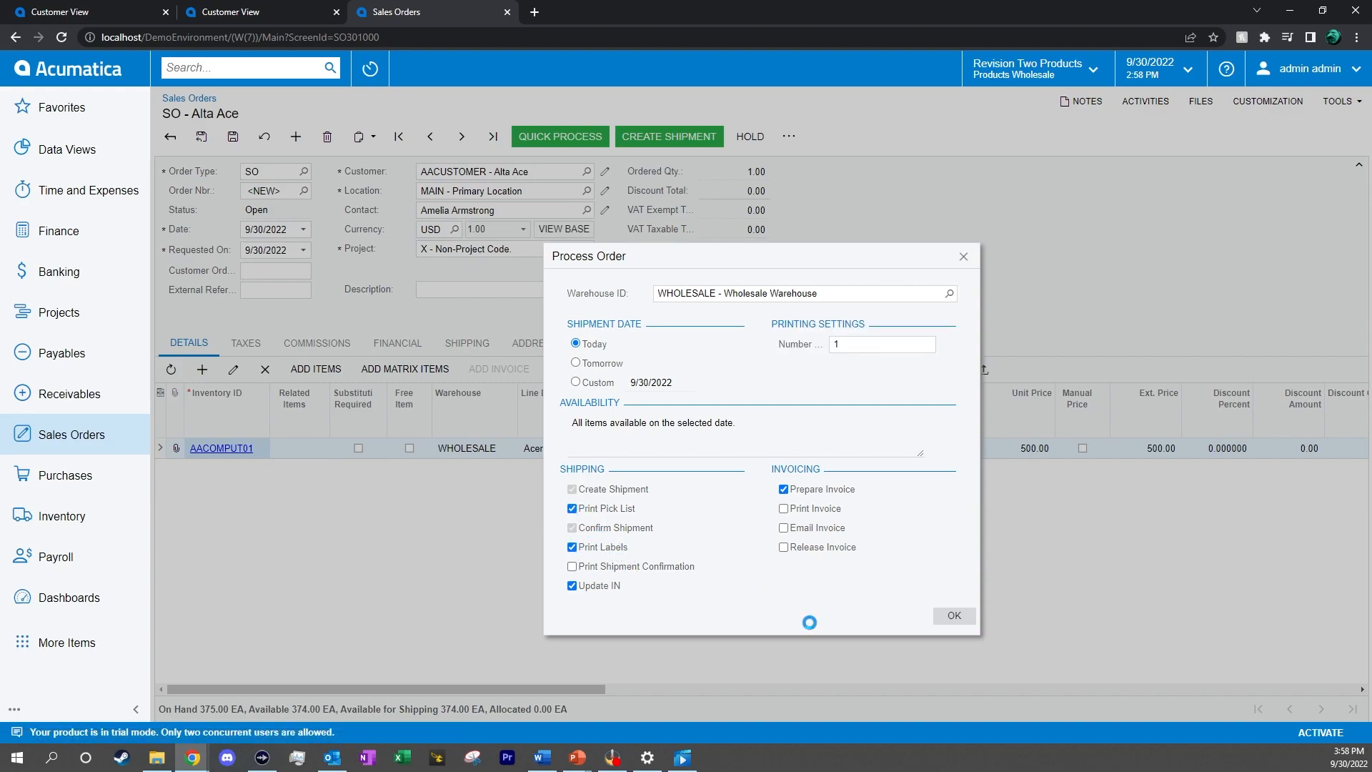
left_click(793, 529)
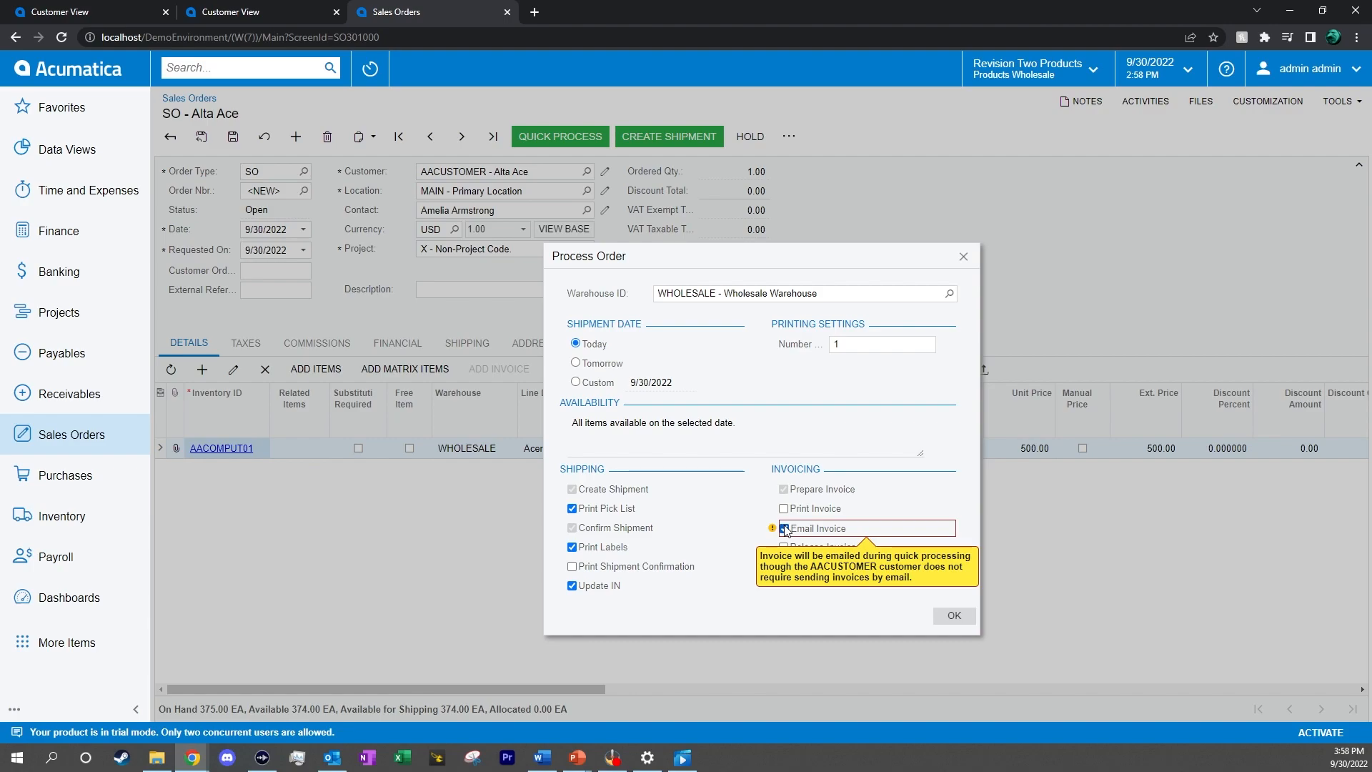
left_click(784, 528)
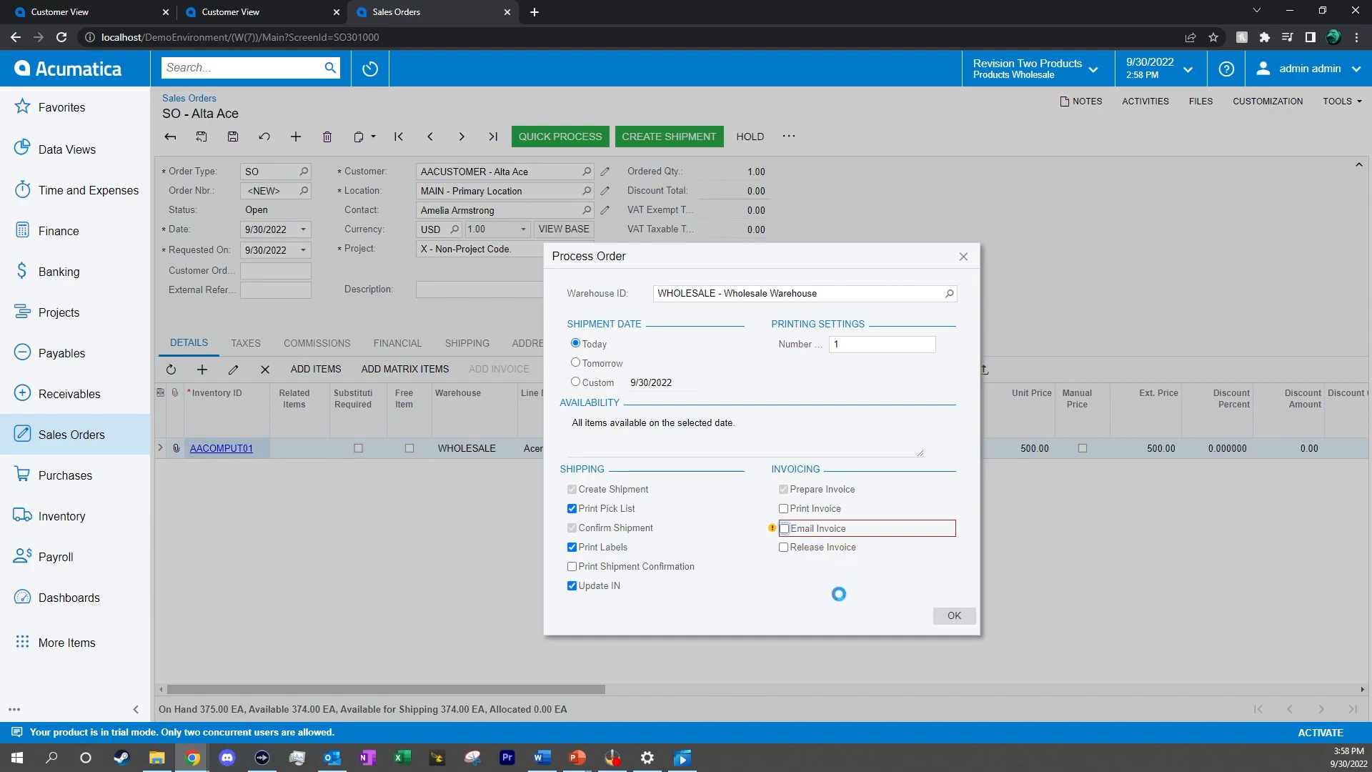